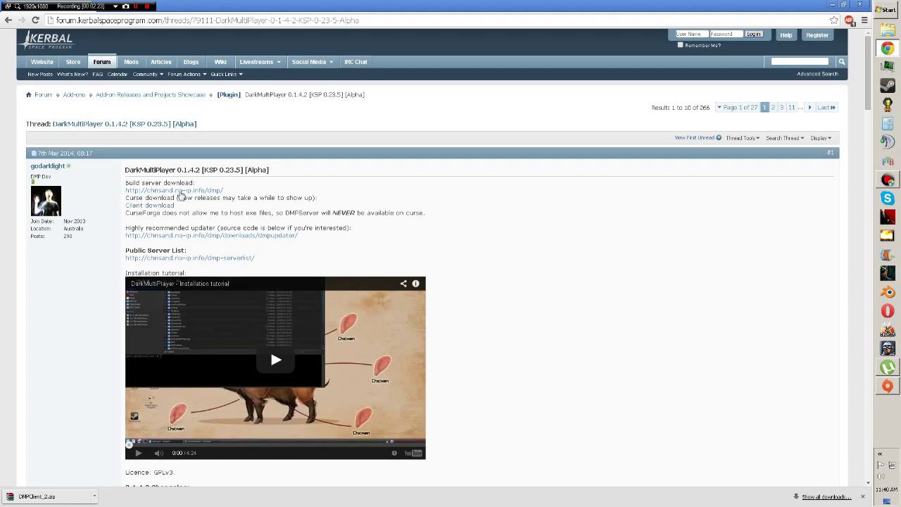
# - Download the Release build server package from the DarkMultiPlayer build server to the desktop and clear the open windows
pyautogui.click(178, 191)
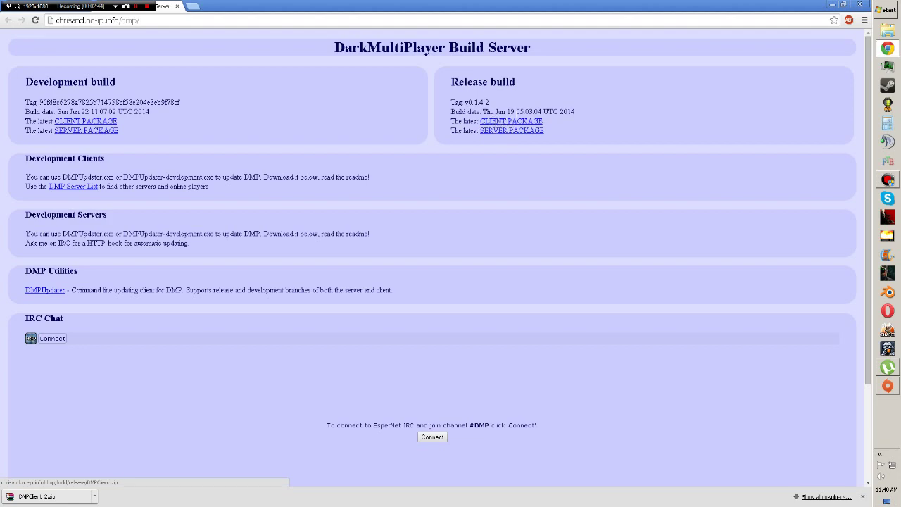
pyautogui.click(505, 132)
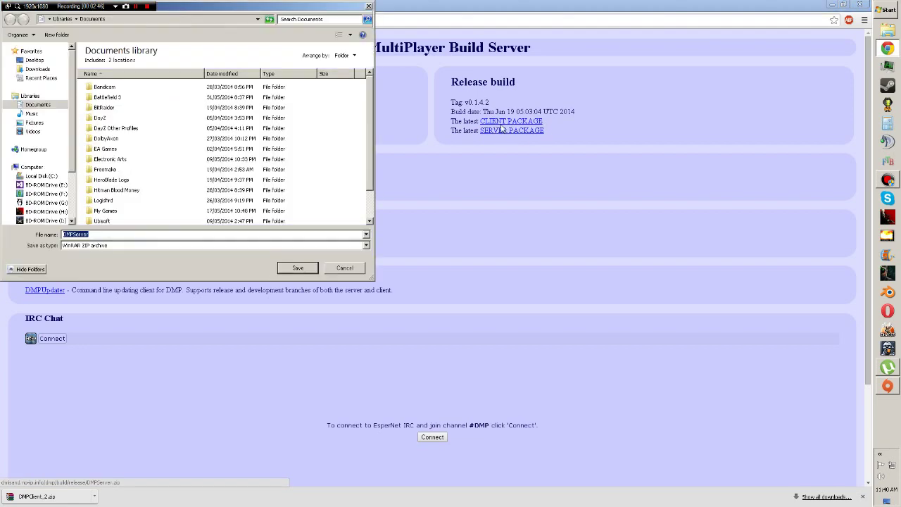
pyautogui.click(34, 60)
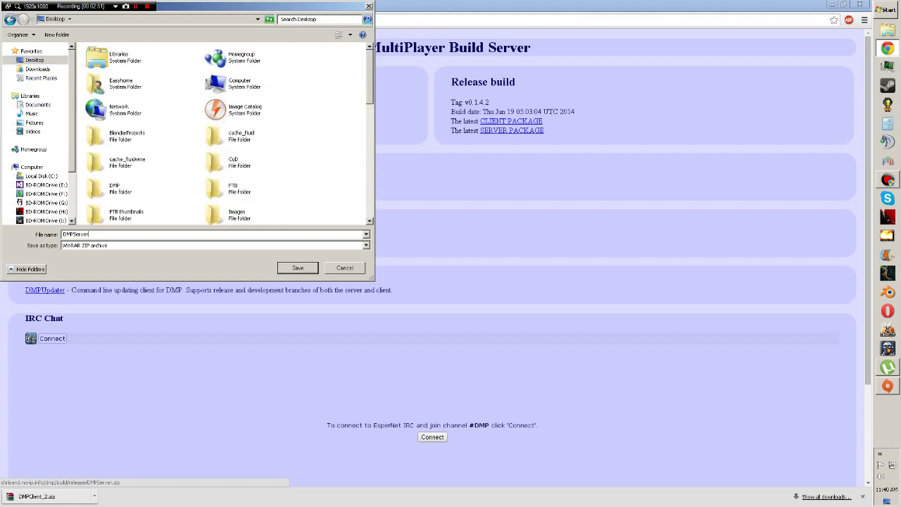
pyautogui.press('Return')
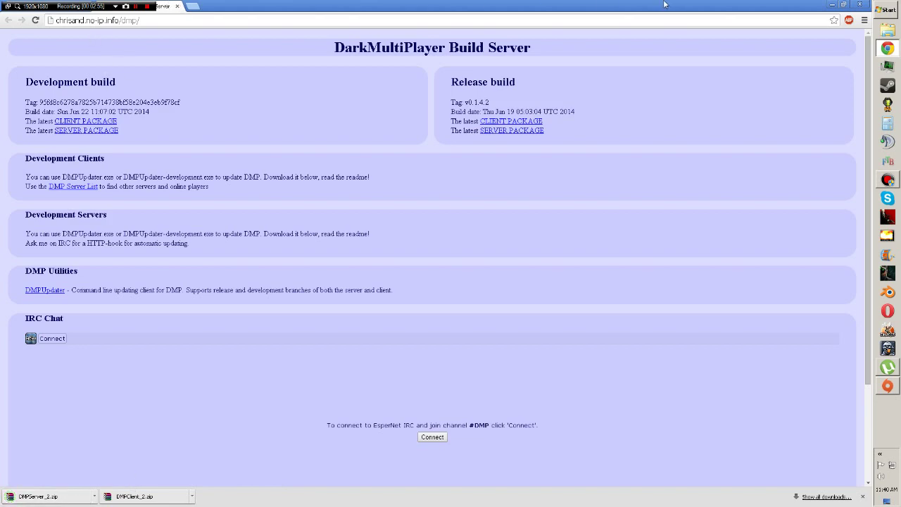
pyautogui.click(859, 4)
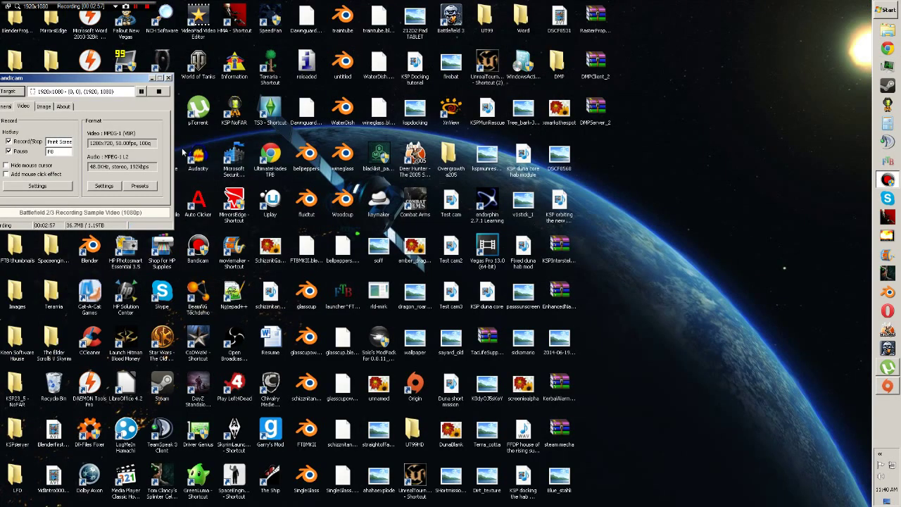
pyautogui.click(153, 78)
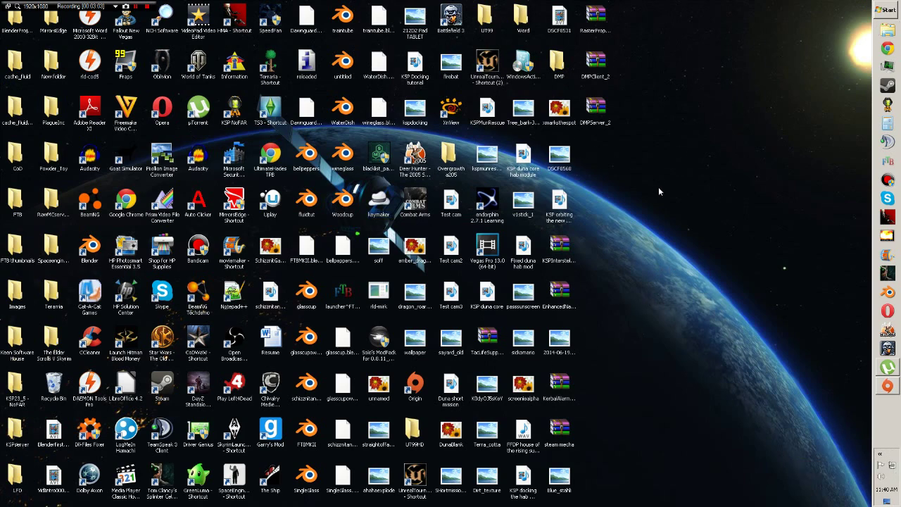
# - Open the GameData folder inside the KSP23_5 - NoFAR folder on the desktop in a file browser window
pyautogui.click(892, 30)
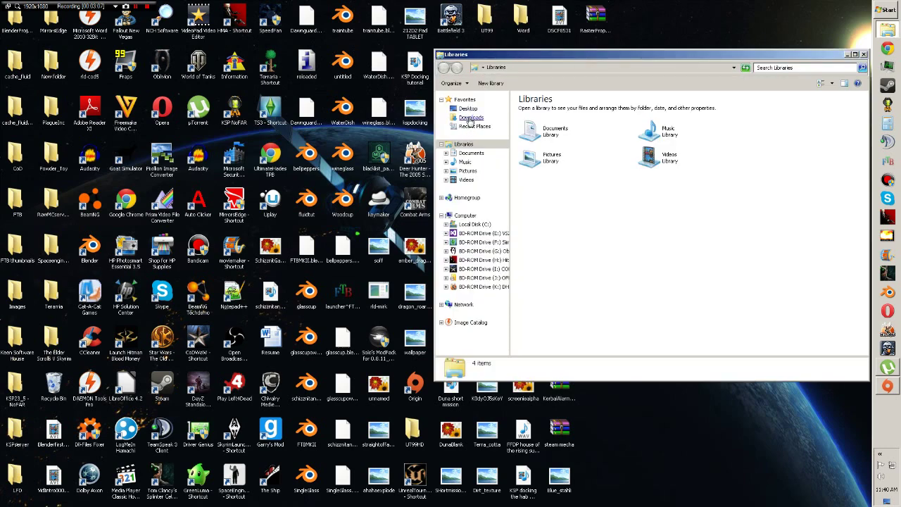
pyautogui.click(470, 118)
pyautogui.click(467, 108)
pyautogui.moveTo(697, 56); pyautogui.dragTo(487, 29)
pyautogui.scroll(-10, 589, 152)
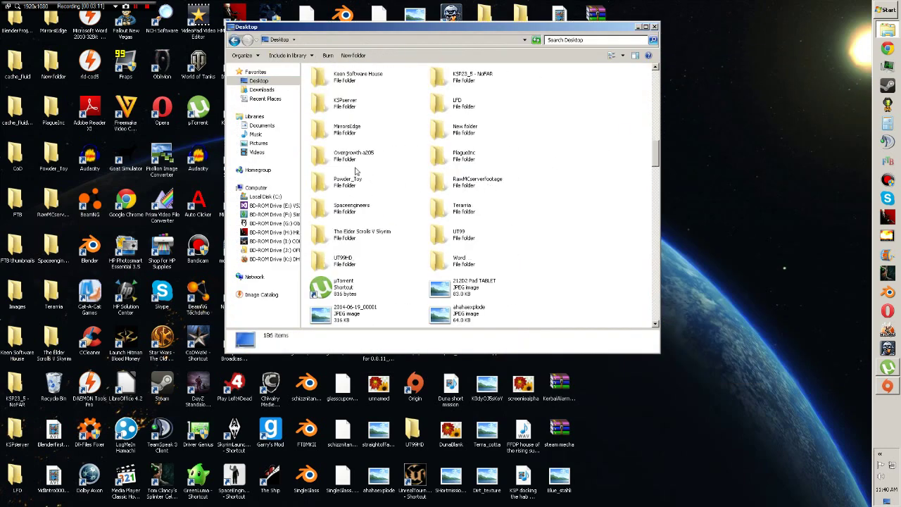
pyautogui.doubleClick(473, 79)
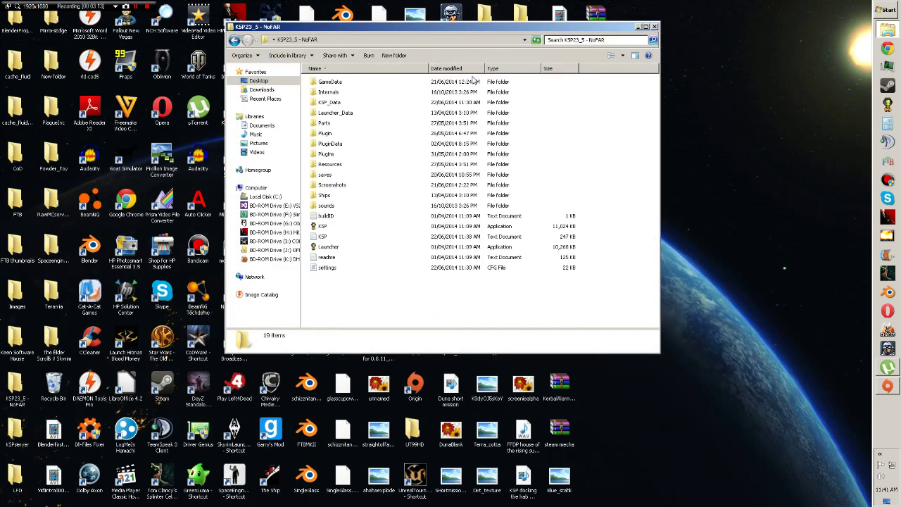
pyautogui.click(339, 85)
pyautogui.doubleClick(338, 84)
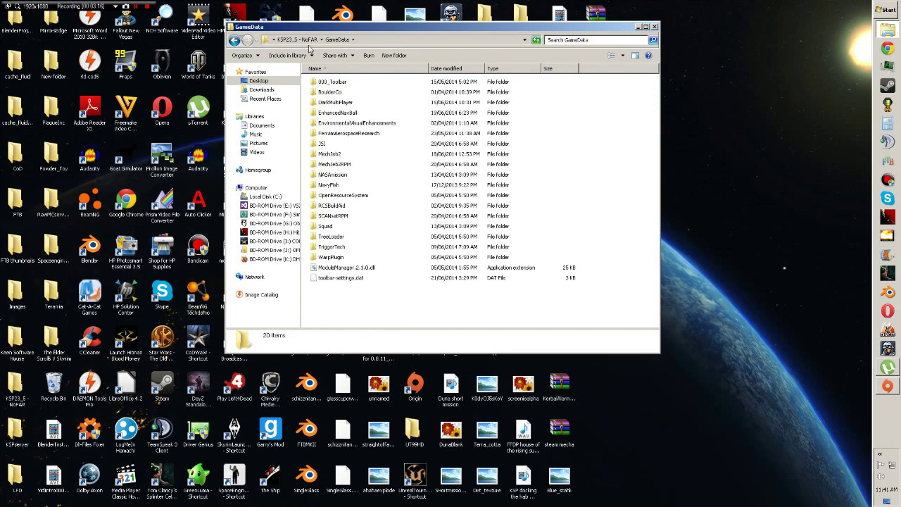
# - Go back to the desktop listing, reopen GameData in KSP23_5 - NoFAR, and dock its window to half the screen
pyautogui.click(235, 39)
pyautogui.click(234, 40)
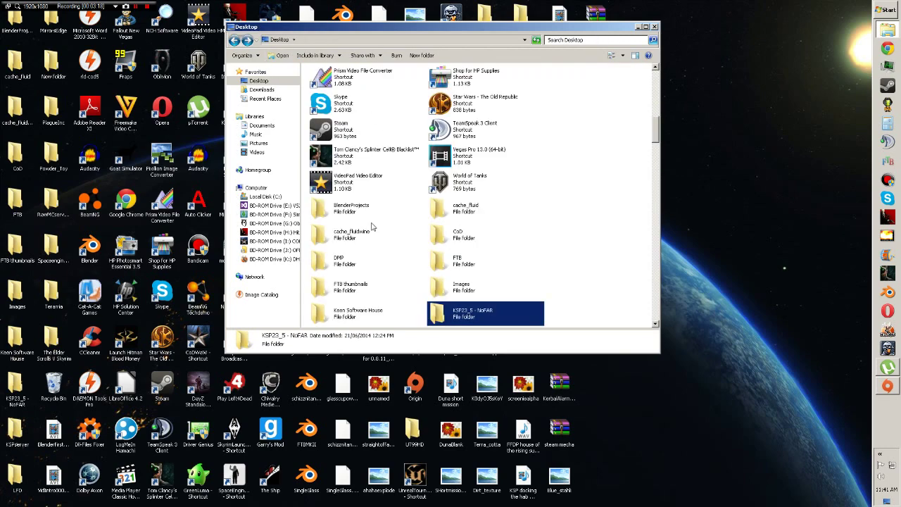
pyautogui.doubleClick(474, 317)
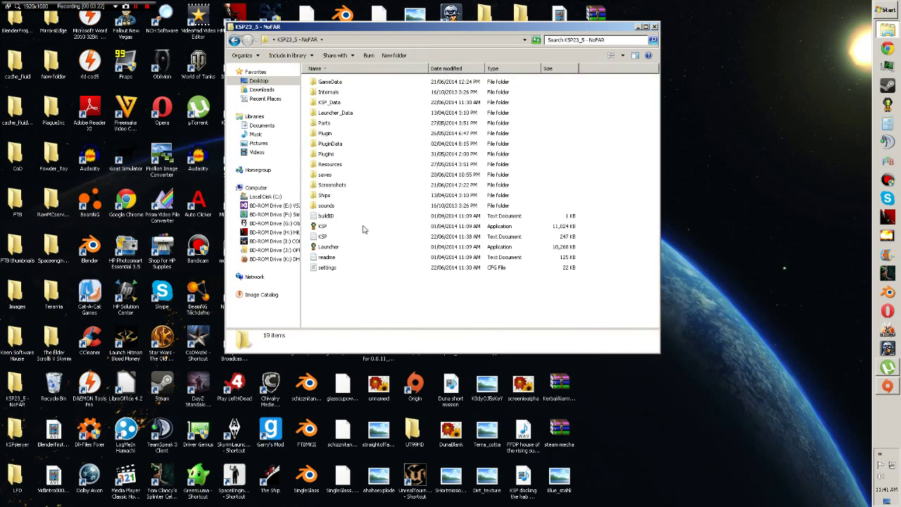
pyautogui.doubleClick(339, 85)
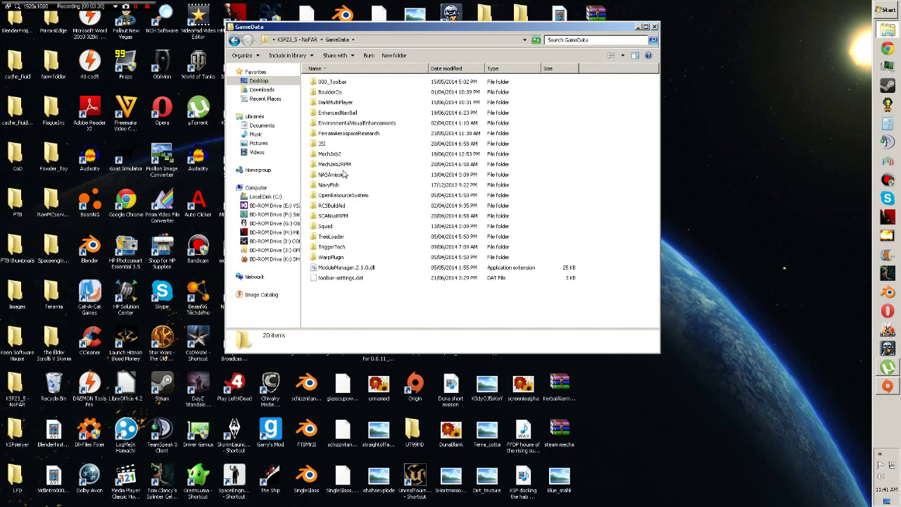
pyautogui.click(328, 229)
pyautogui.click(358, 296)
pyautogui.moveTo(582, 27); pyautogui.dragTo(3, 55)
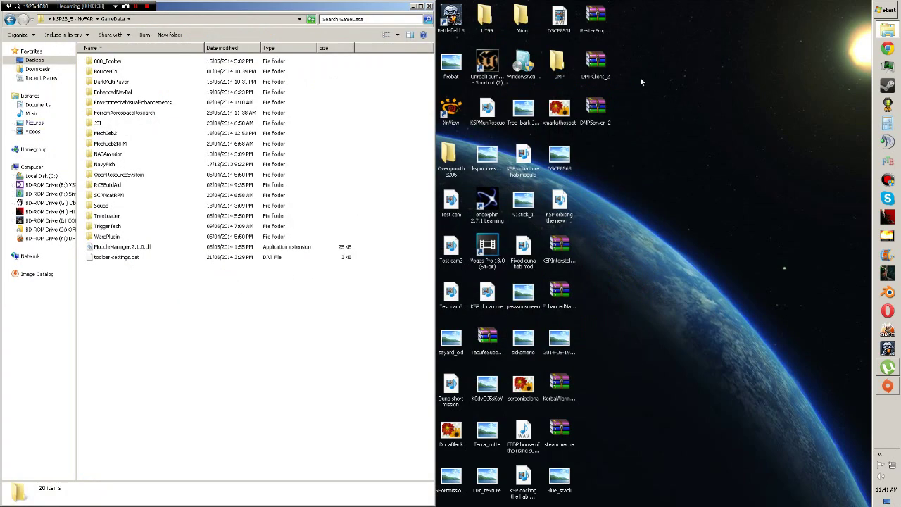
# - Open the DMPClient_2 archive beside the GameData window and browse to its DMPClient\GameData folder
pyautogui.doubleClick(603, 66)
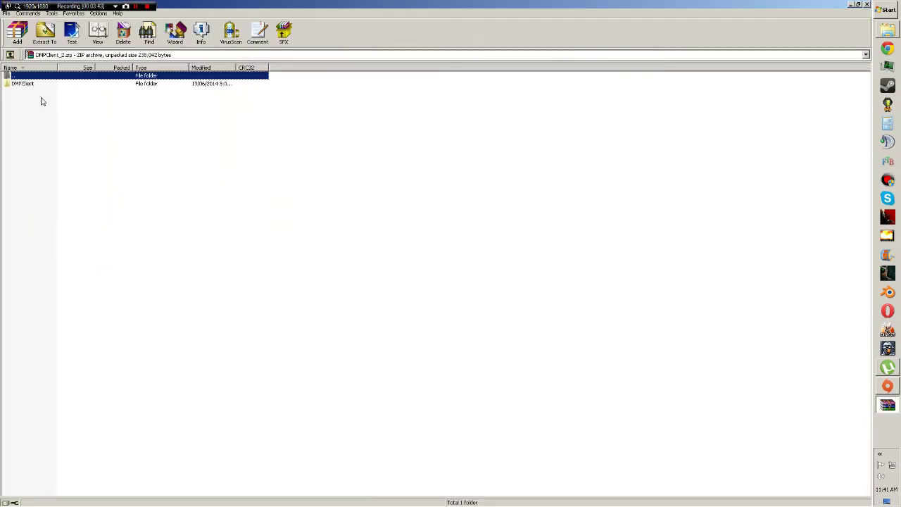
pyautogui.doubleClick(409, 5)
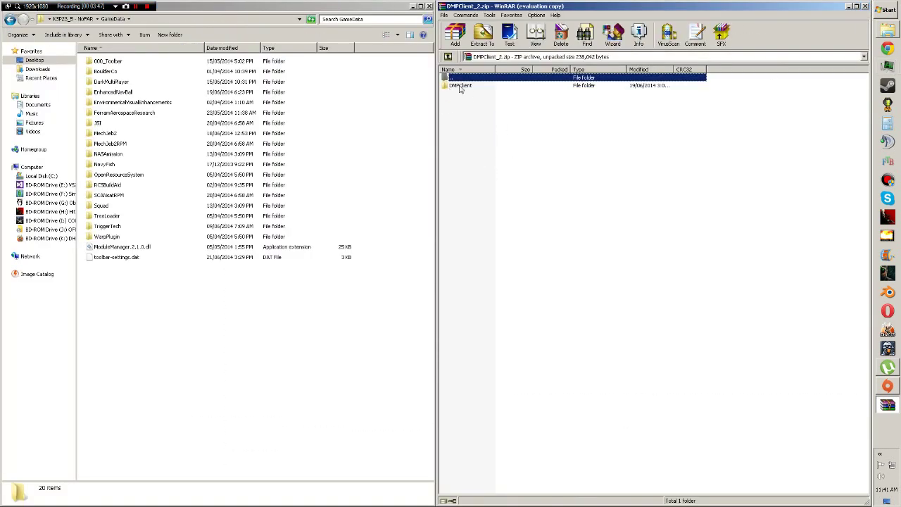
pyautogui.doubleClick(459, 85)
pyautogui.doubleClick(461, 86)
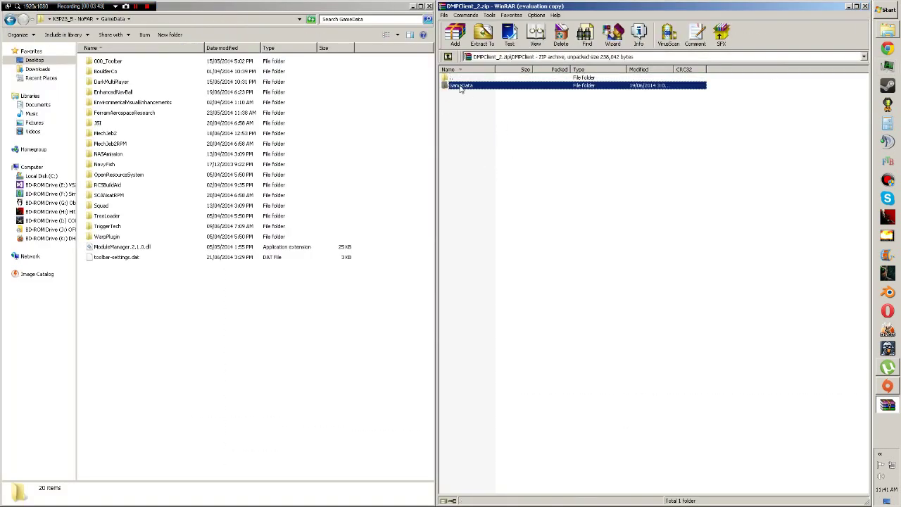
pyautogui.click(462, 103)
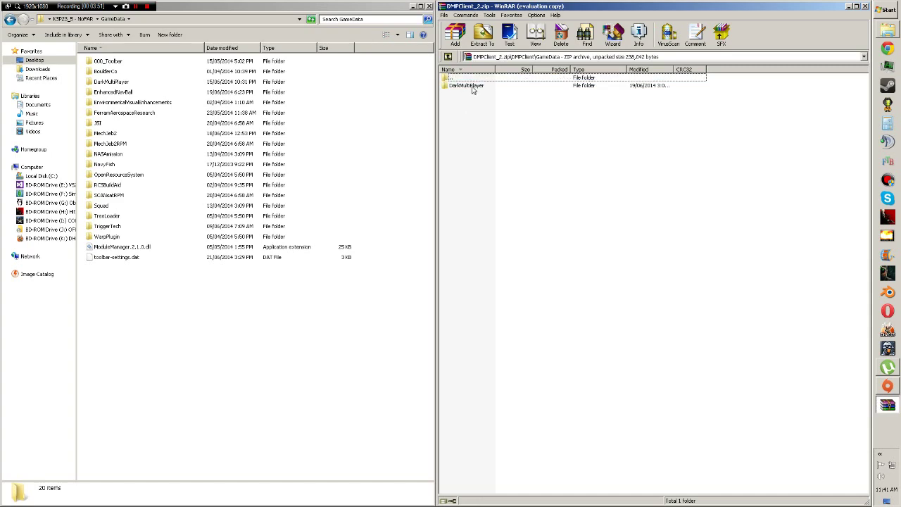
# - Extract the DarkMultiPlayer folder from the archive into the game's GameData folder, merging folders and replacing all conflicting files
pyautogui.moveTo(473, 89); pyautogui.dragTo(99, 316)
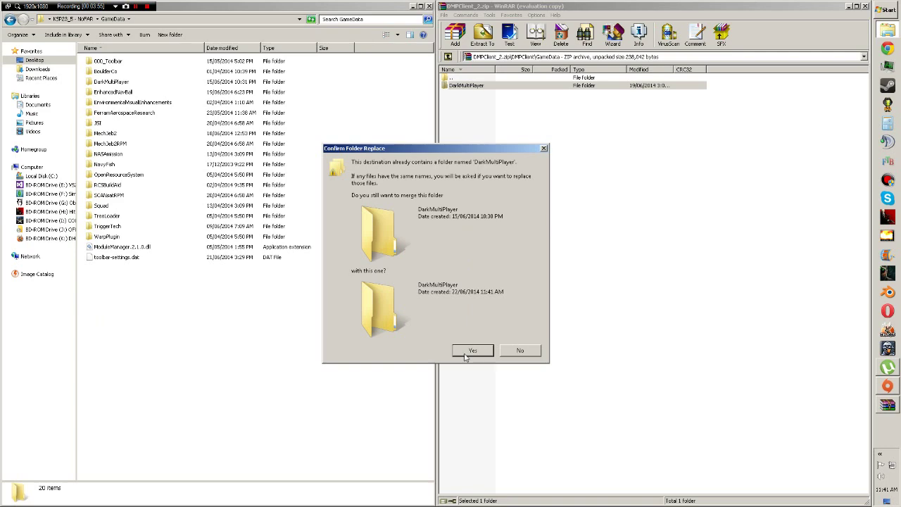
pyautogui.click(472, 352)
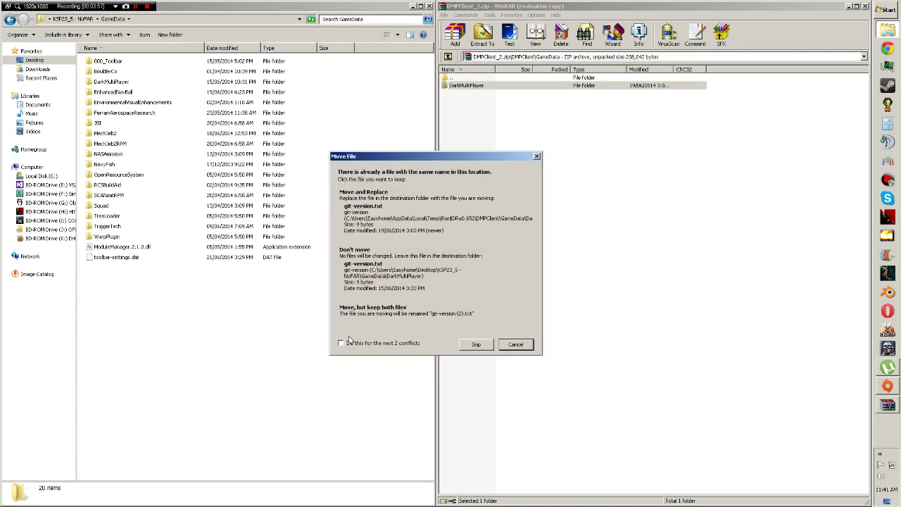
pyautogui.click(378, 211)
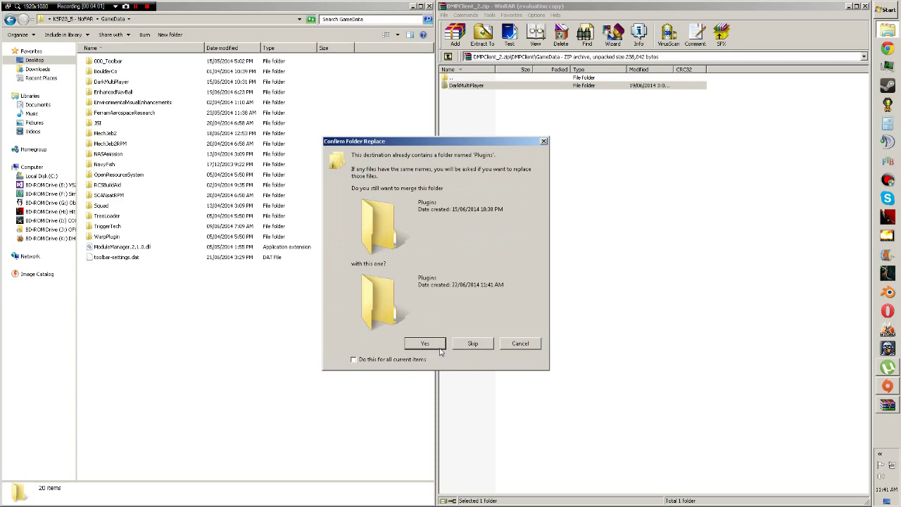
pyautogui.click(387, 360)
pyautogui.click(424, 344)
pyautogui.click(375, 345)
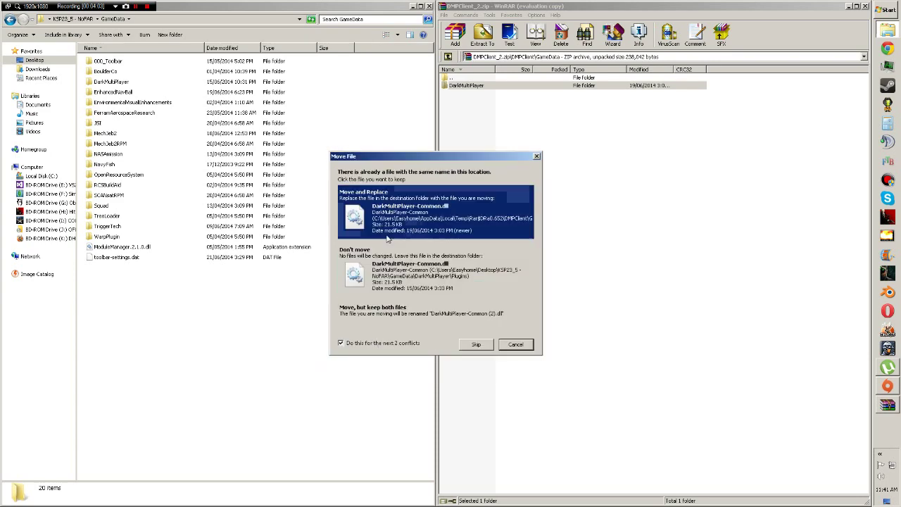
pyautogui.click(394, 217)
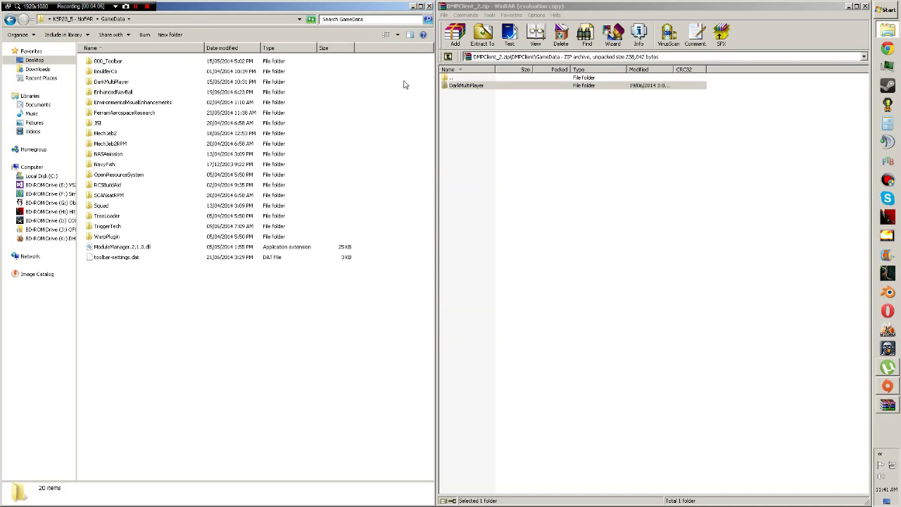
pyautogui.click(578, 192)
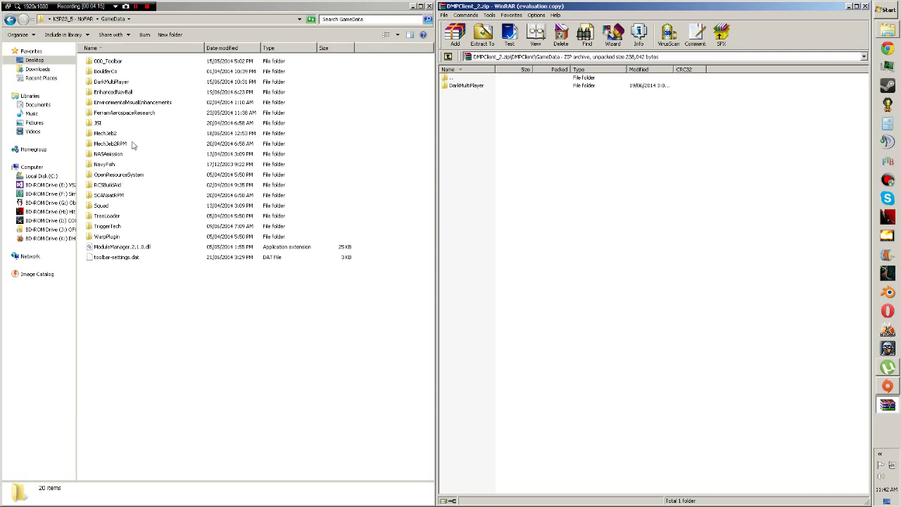
# - Extract the archive's whole GameData folder into the KSP23_5 - NoFAR folder, merging folders and replacing all conflicting files
pyautogui.click(9, 20)
pyautogui.click(189, 289)
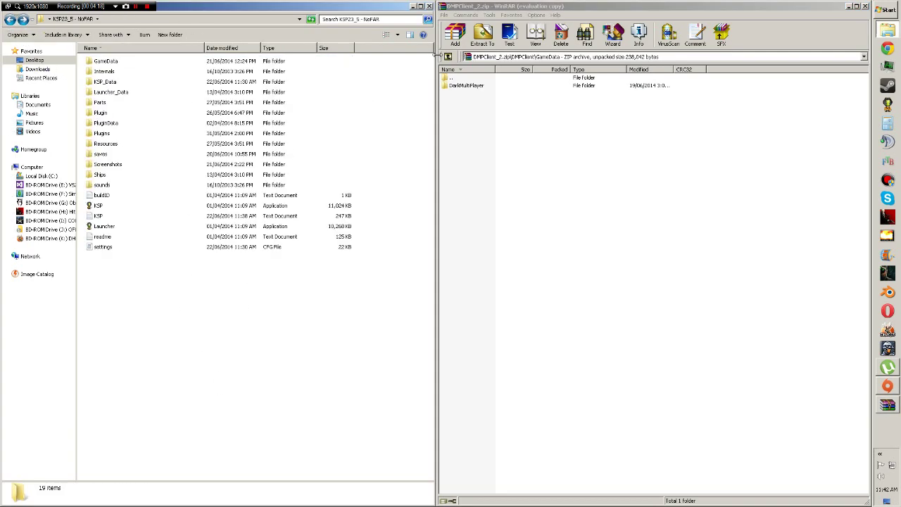
pyautogui.click(448, 57)
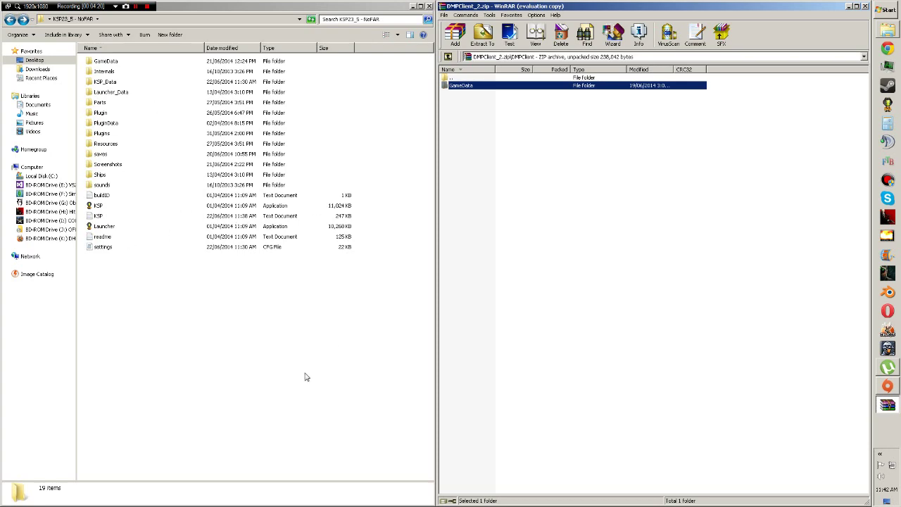
pyautogui.click(329, 254)
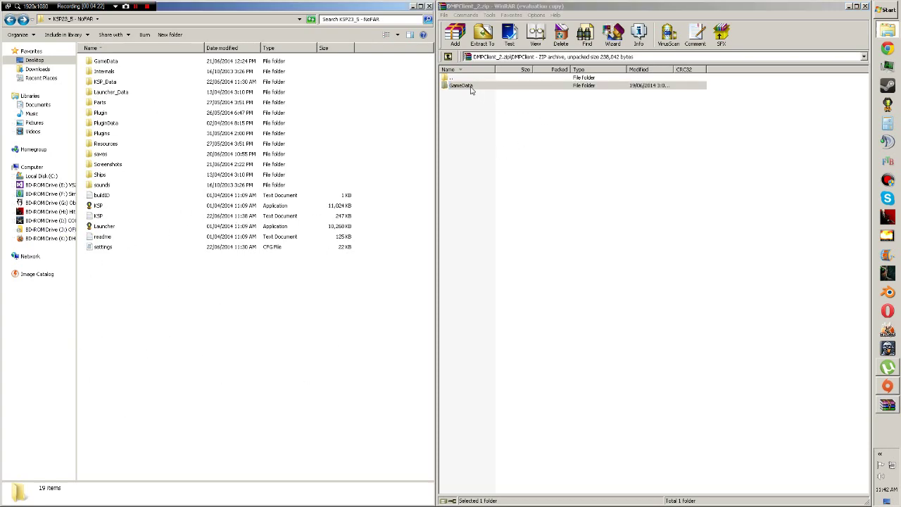
pyautogui.moveTo(471, 87); pyautogui.dragTo(210, 300)
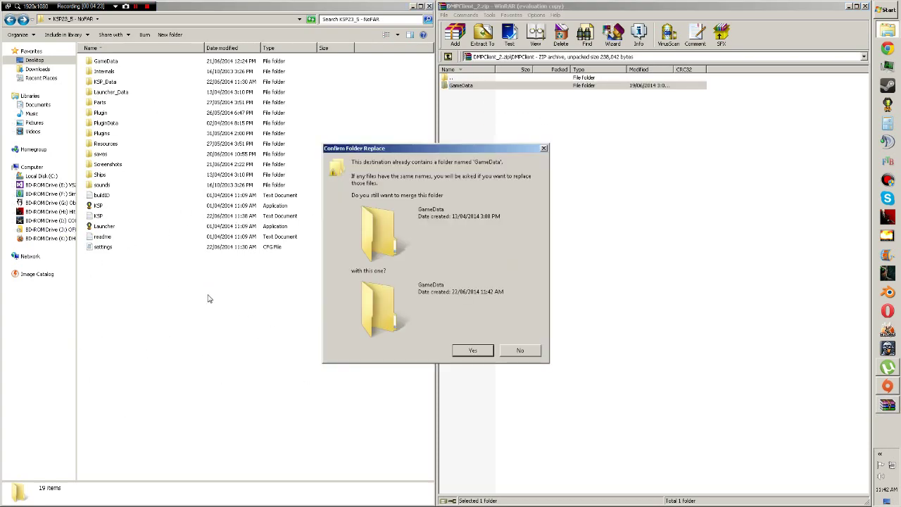
pyautogui.click(483, 354)
pyautogui.click(383, 359)
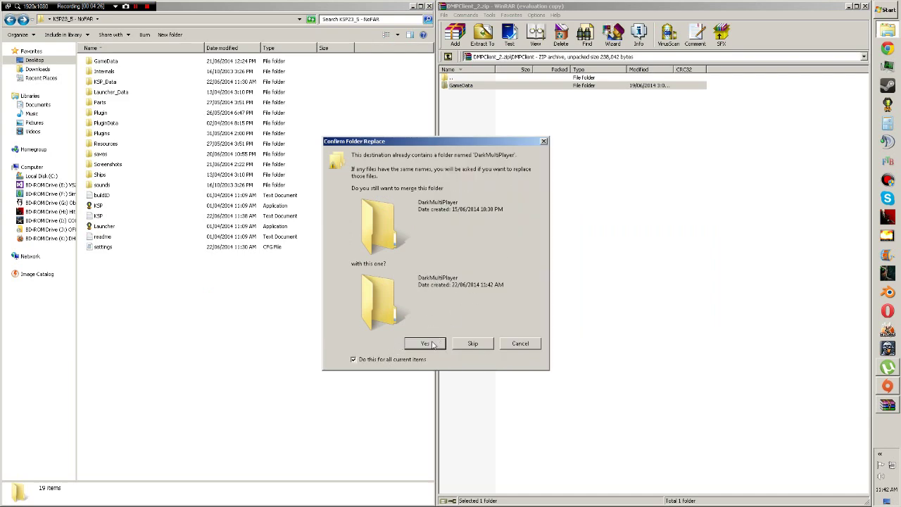
pyautogui.click(428, 344)
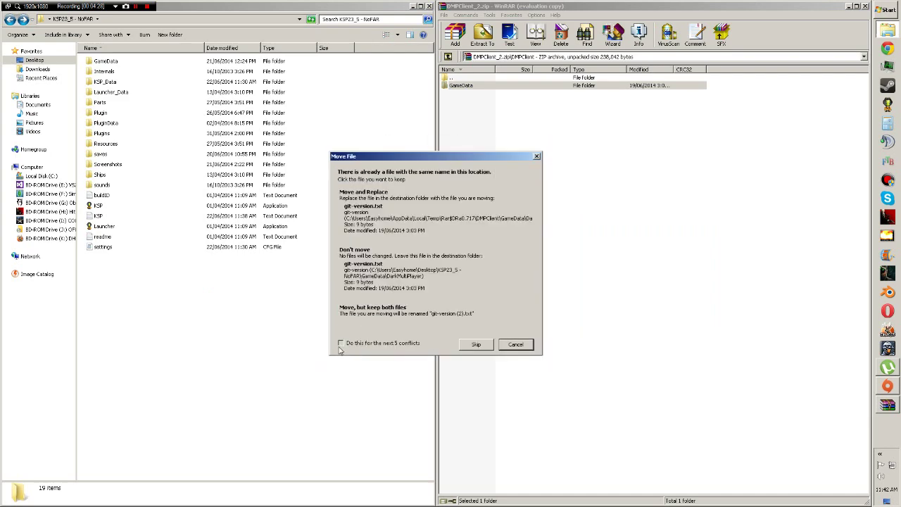
pyautogui.click(340, 345)
pyautogui.click(399, 205)
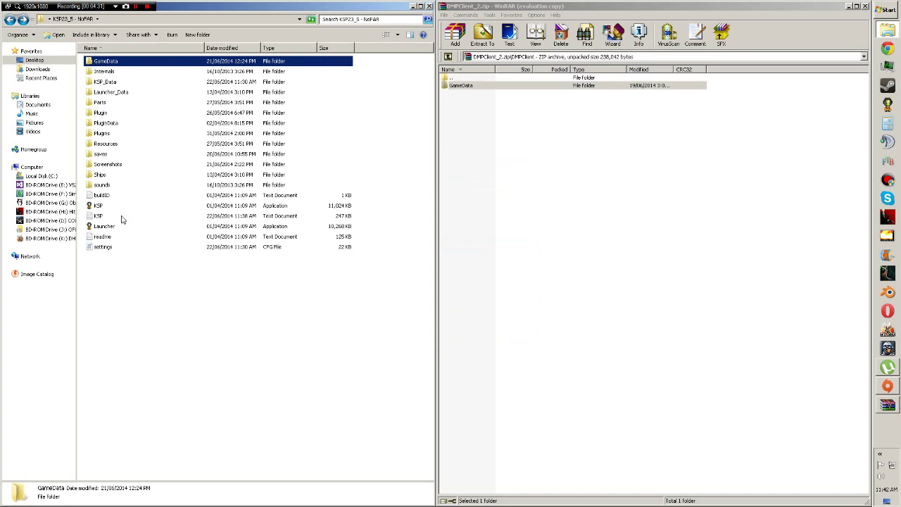
pyautogui.click(169, 334)
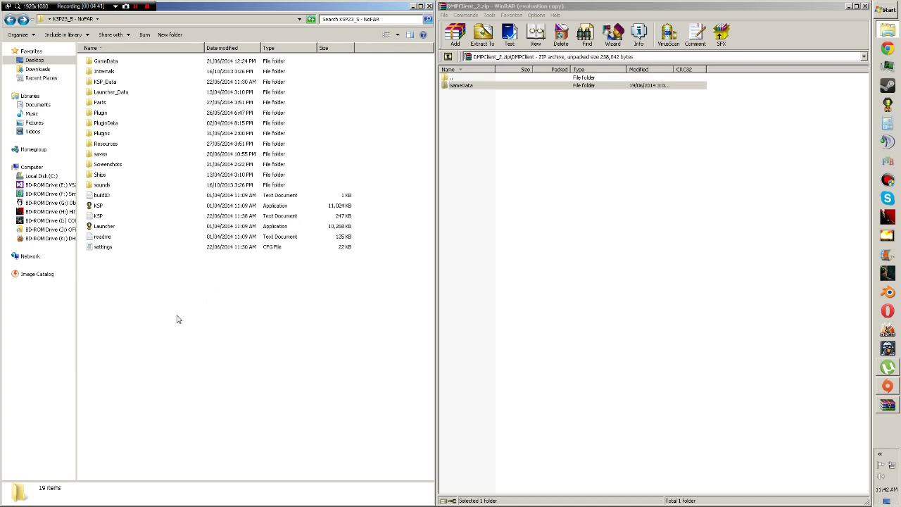
# - Close the DMPClient_2 archive and open the DMPServer_2 archive from the desktop
pyautogui.click(535, 206)
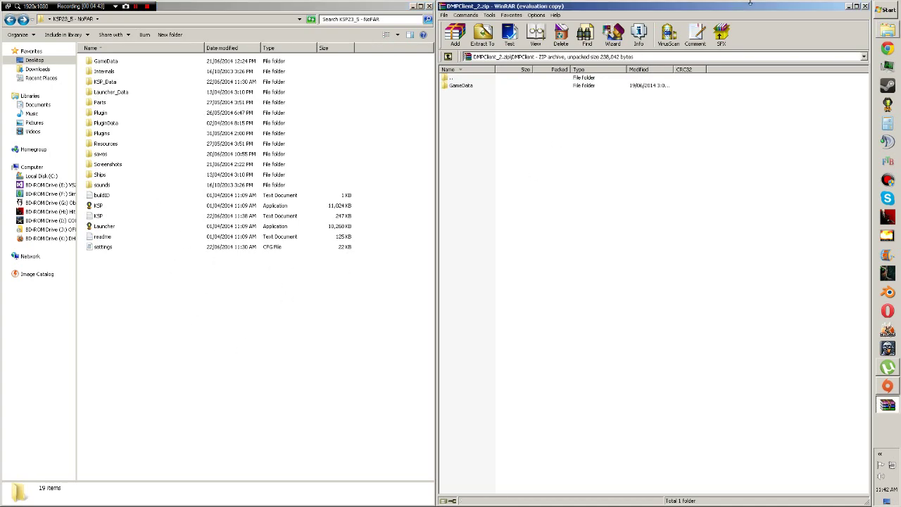
pyautogui.click(865, 7)
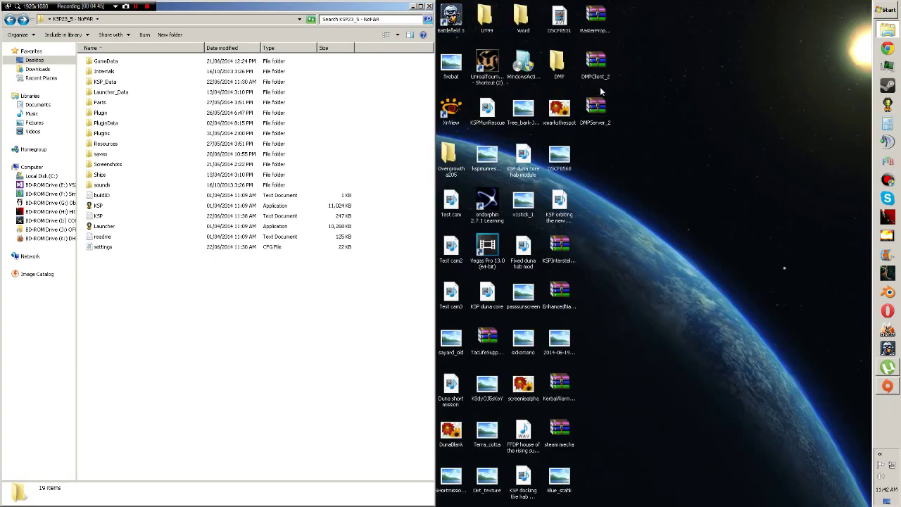
pyautogui.doubleClick(602, 108)
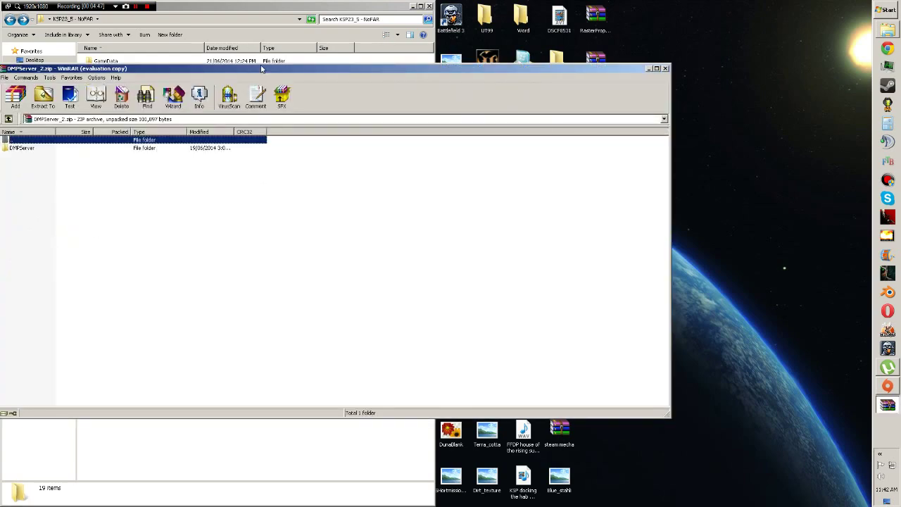
# - Extract the DMPServer folder from the archive into a DMPServer_2 folder on the desktop, and clear the open windows out of the way
pyautogui.click(411, 7)
pyautogui.moveTo(336, 73); pyautogui.dragTo(376, 38)
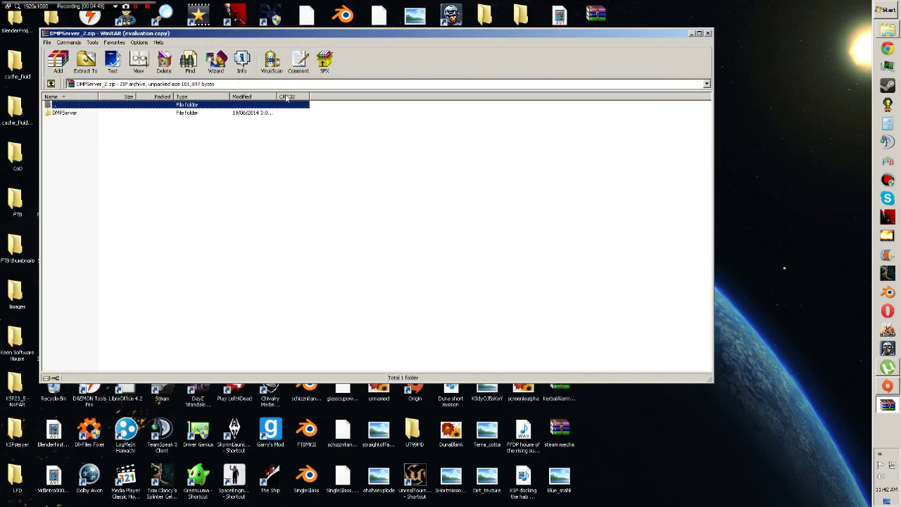
pyautogui.click(74, 112)
pyautogui.rightClick(73, 113)
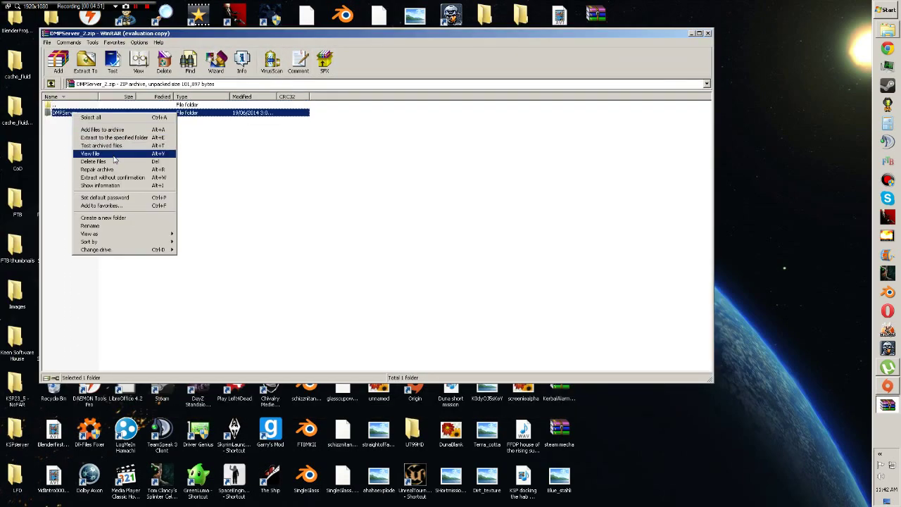
pyautogui.click(63, 172)
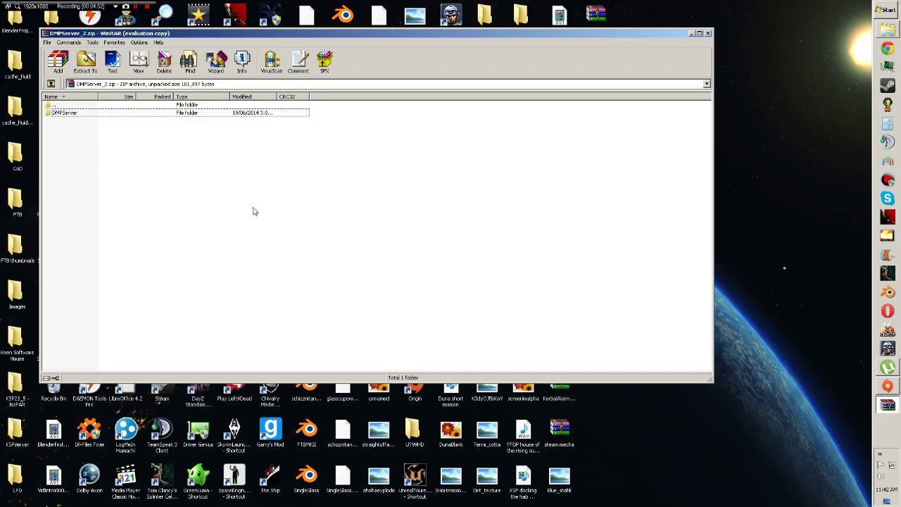
pyautogui.click(69, 116)
pyautogui.rightClick(70, 117)
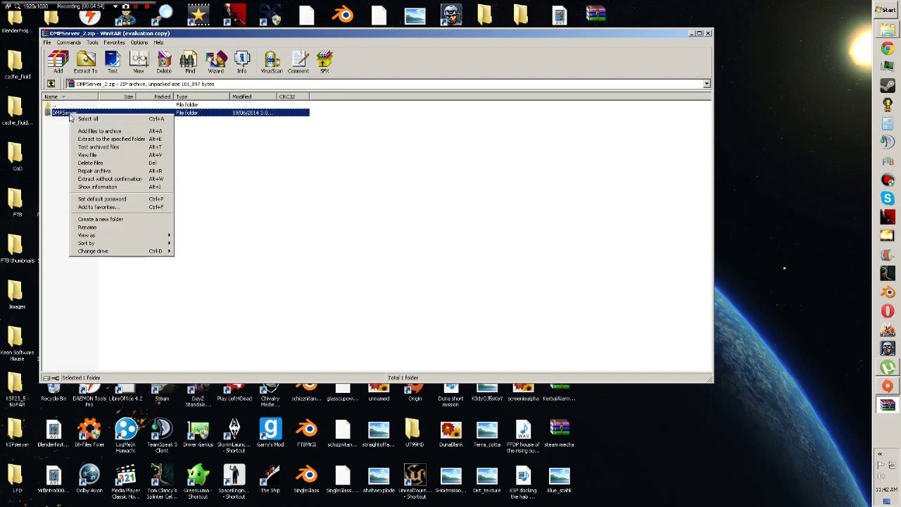
pyautogui.click(110, 141)
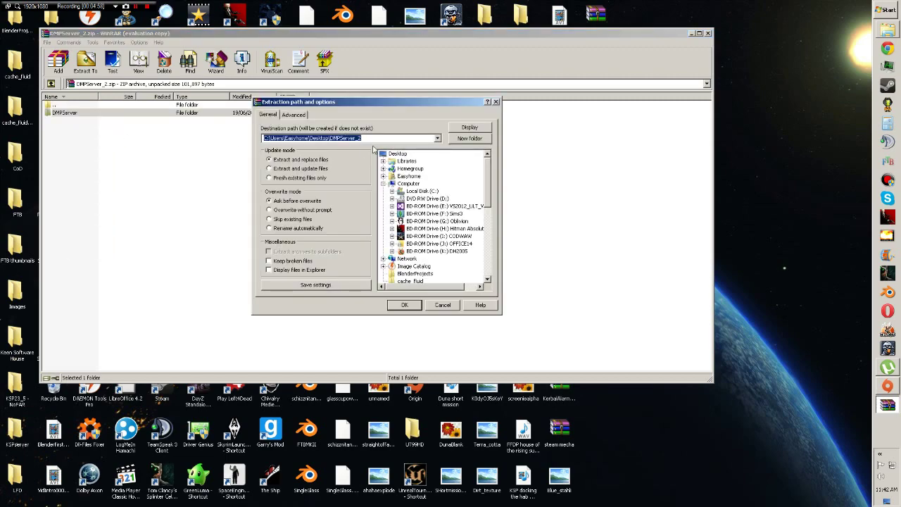
pyautogui.click(362, 138)
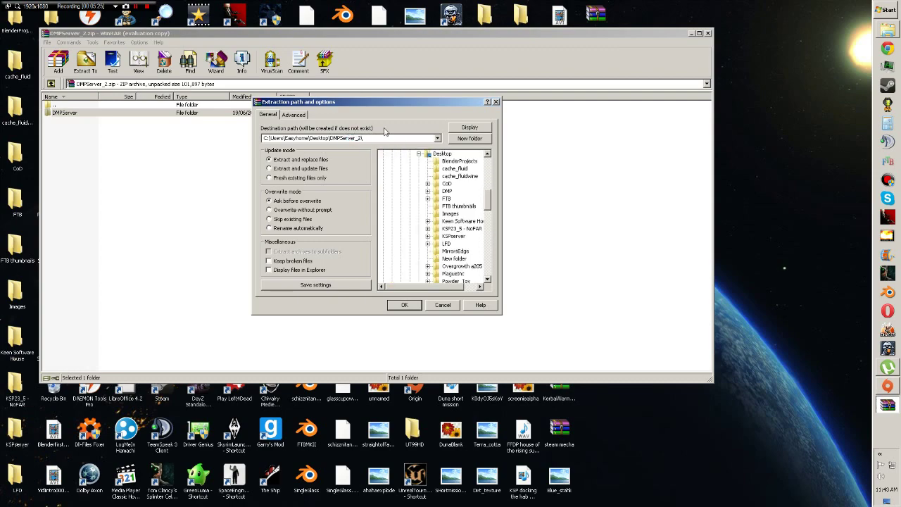
pyautogui.click(404, 305)
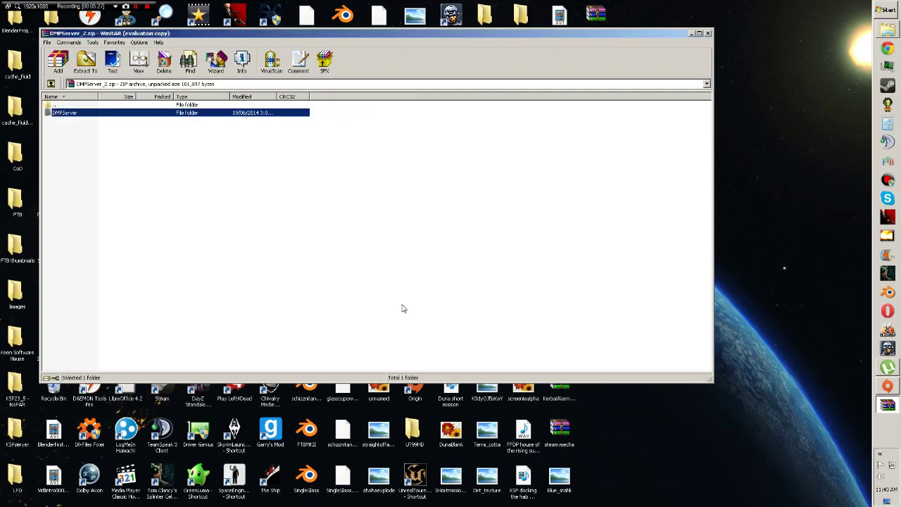
pyautogui.click(692, 33)
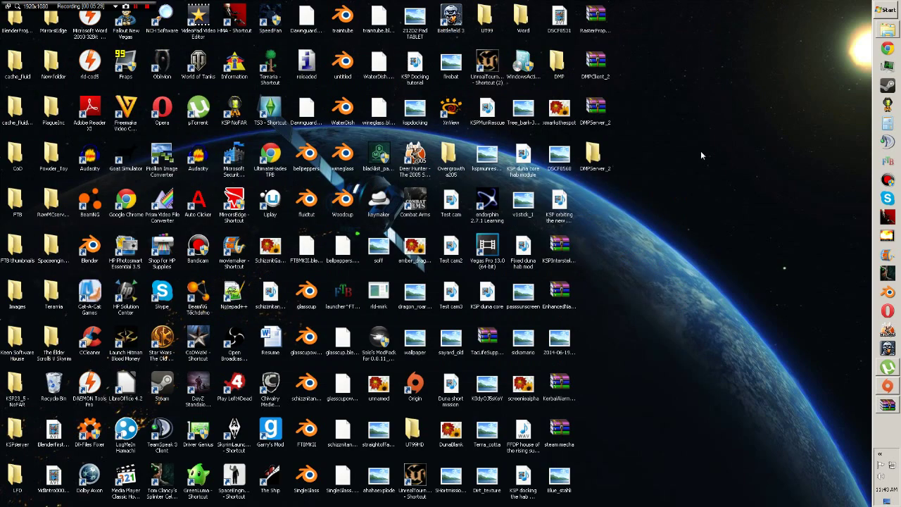
# - Run DMPServer as administrator from the extracted DMPServer_2\DMPServer folder and allow it through the firewall on private networks
pyautogui.doubleClick(594, 156)
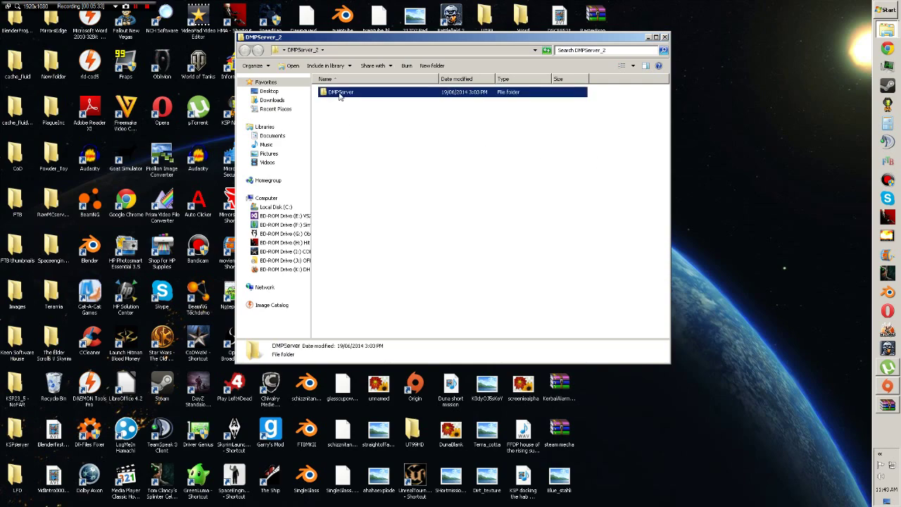
pyautogui.doubleClick(339, 93)
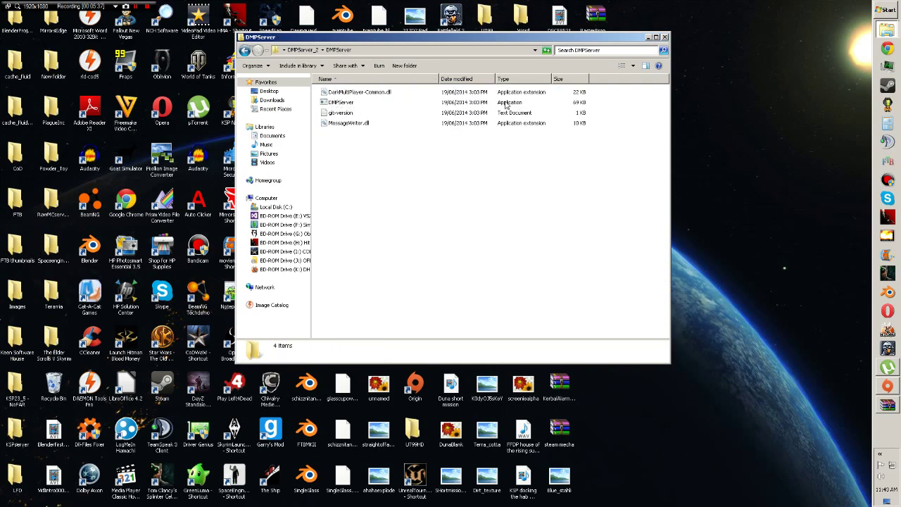
pyautogui.click(338, 105)
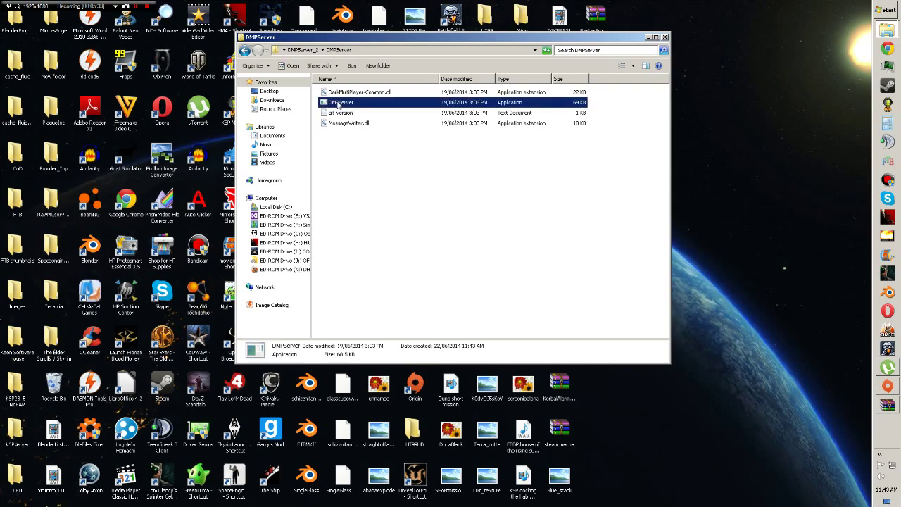
pyautogui.rightClick(339, 103)
pyautogui.click(365, 114)
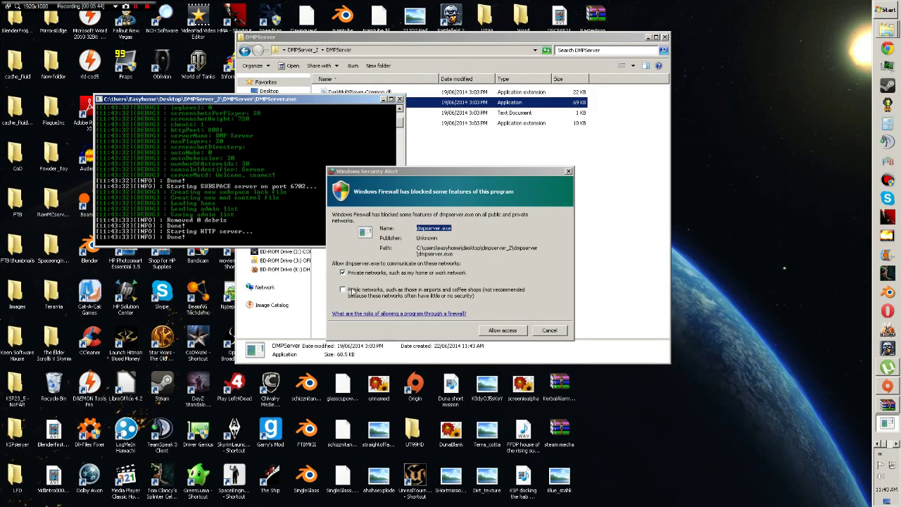
pyautogui.click(350, 289)
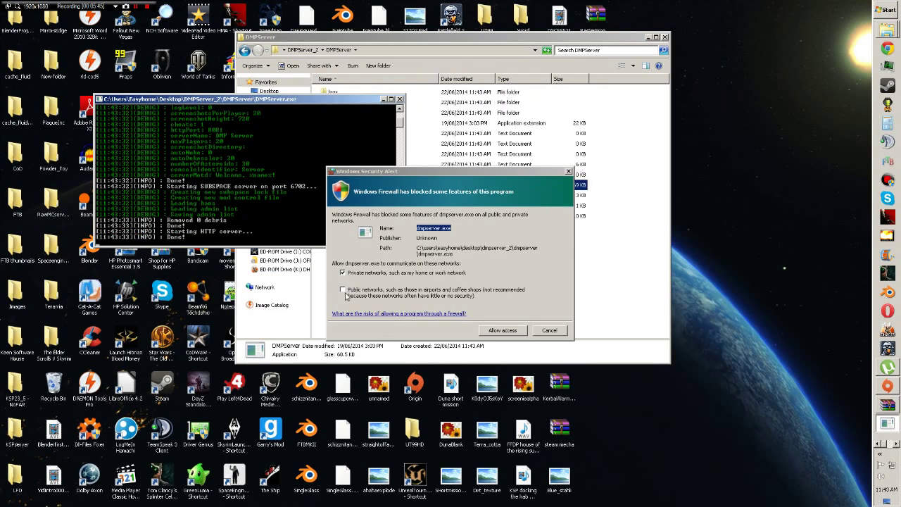
pyautogui.click(502, 331)
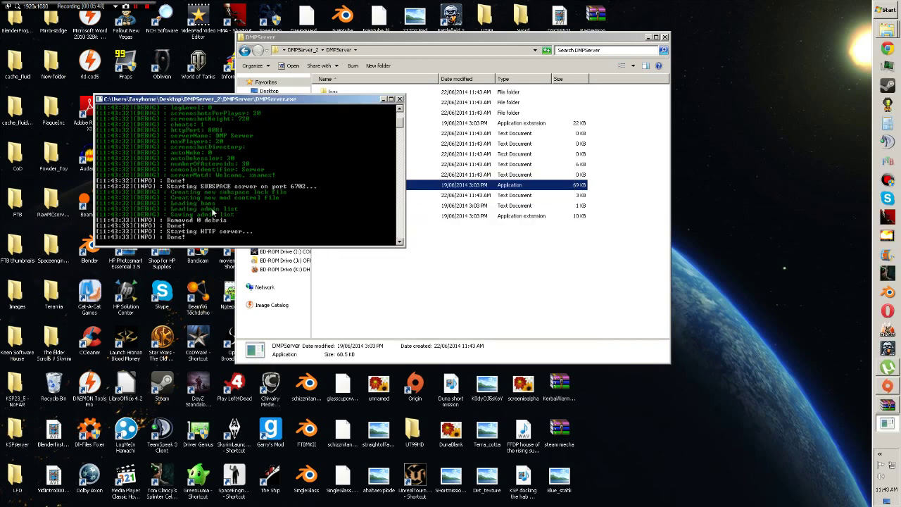
# - Review the startup log in the server console and try writing a "/set address" command, erasing it without running it
pyautogui.scroll(4, 257, 117)
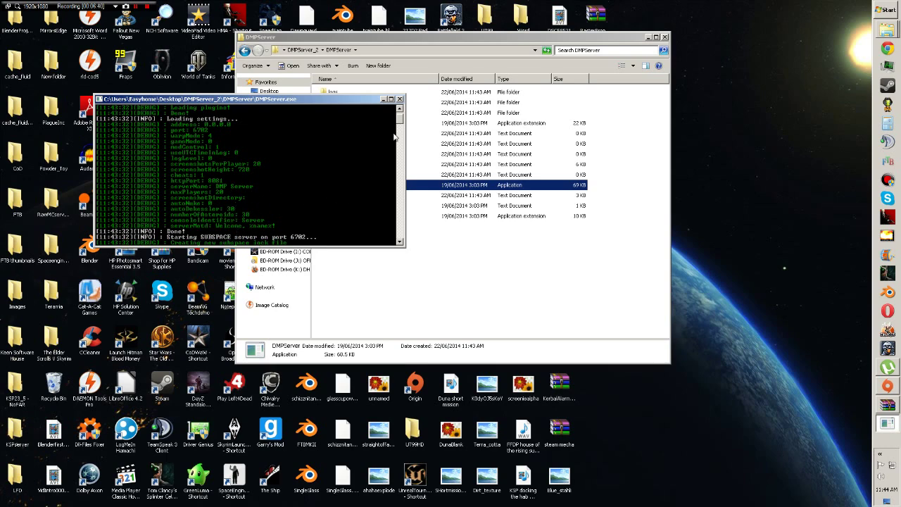
pyautogui.moveTo(399, 120); pyautogui.dragTo(401, 127)
pyautogui.write('/set')
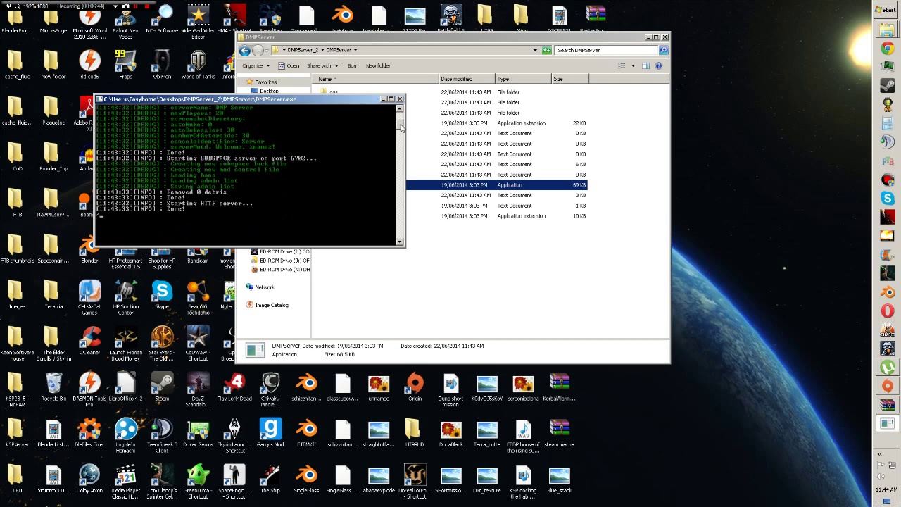
pyautogui.write(' address')
pyautogui.press('BackSpace')
pyautogui.press('BackSpace')
pyautogui.press('BackSpace')
pyautogui.press('BackSpace')
pyautogui.press('BackSpace')
pyautogui.press('BackSpace')
pyautogui.press('BackSpace')
pyautogui.press('BackSpace')
pyautogui.press('BackSpace')
pyautogui.press('BackSpace')
# - Check the loaded settings in the server console, close it, and look over the generated files in the DMPServer folder
pyautogui.moveTo(400, 129); pyautogui.dragTo(401, 118)
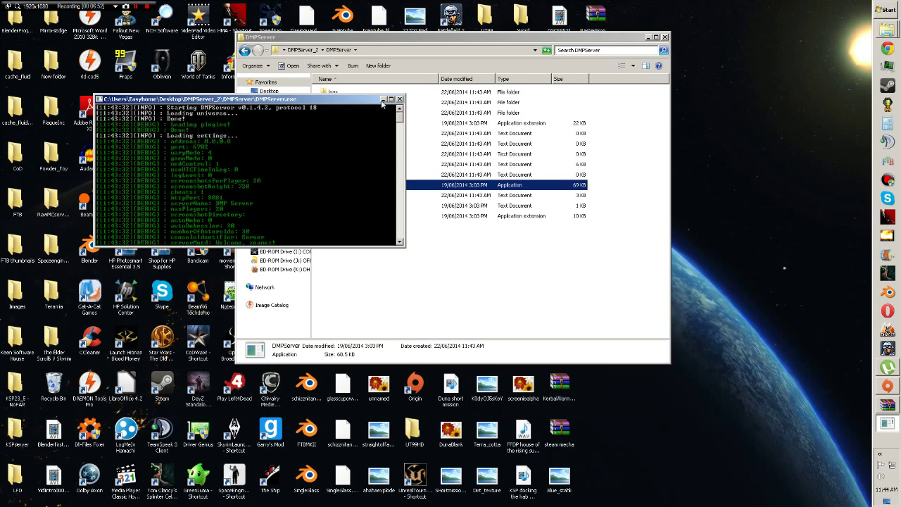
pyautogui.click(399, 99)
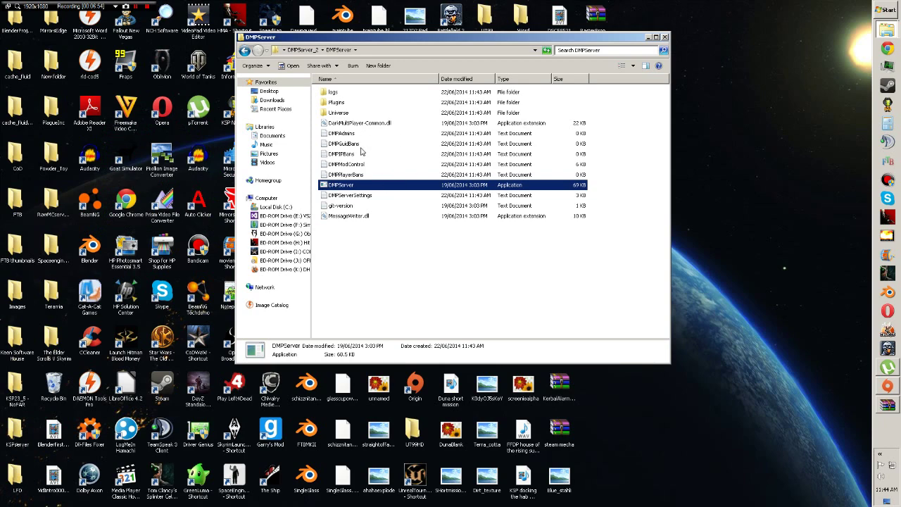
pyautogui.click(367, 249)
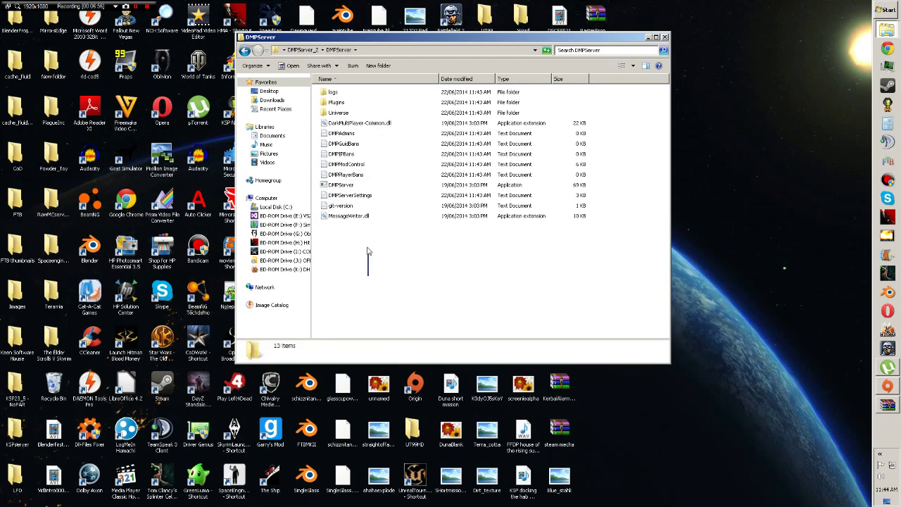
pyautogui.moveTo(368, 252); pyautogui.dragTo(366, 88)
pyautogui.click(369, 261)
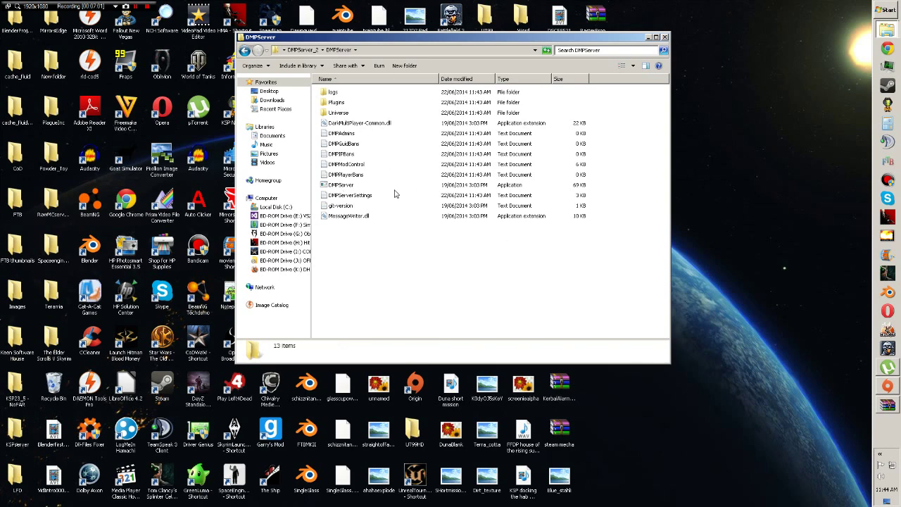
pyautogui.rightClick(340, 185)
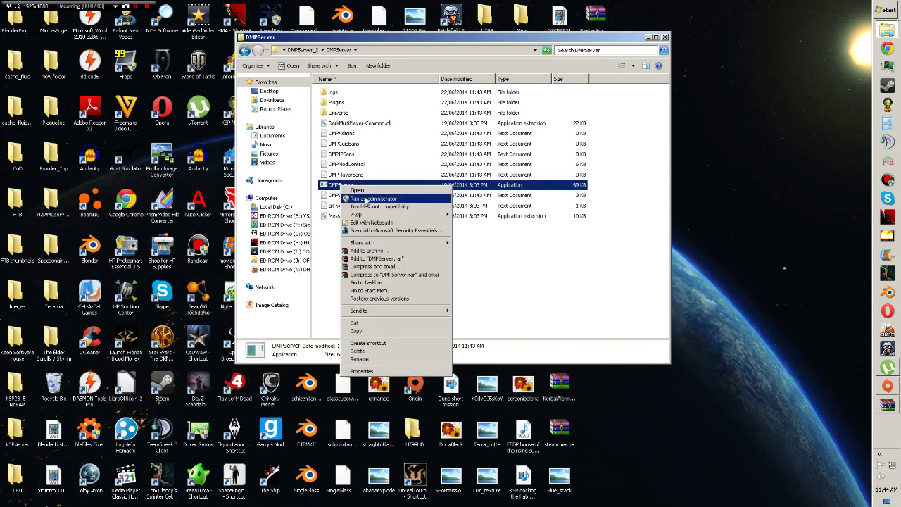
pyautogui.click(535, 260)
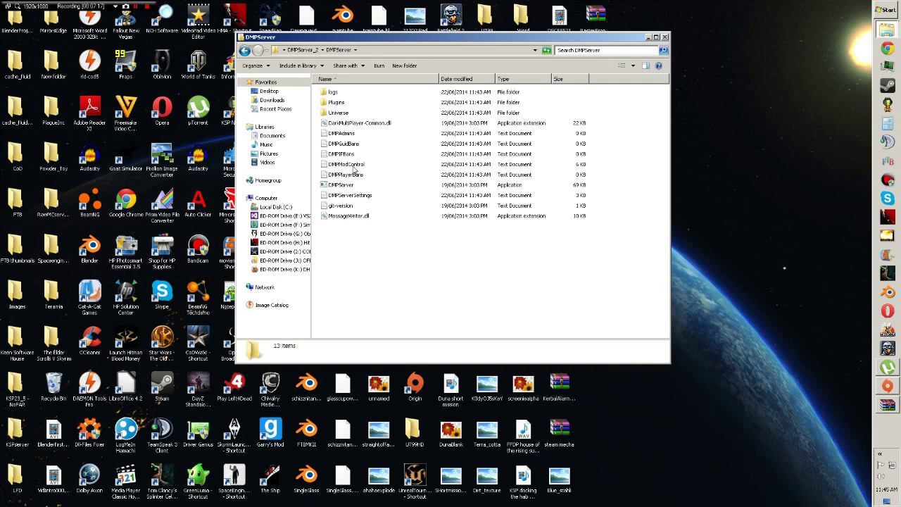
# - Try entering a player username in the DMPAdmins file, clear it, and close the file without saving
pyautogui.doubleClick(347, 135)
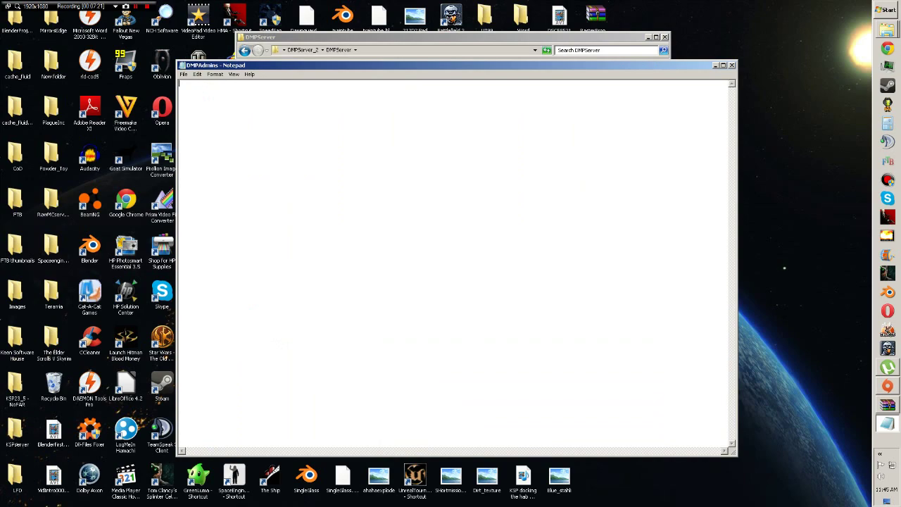
pyautogui.write('killswitch')
pyautogui.moveTo(217, 83); pyautogui.dragTo(160, 82)
pyautogui.press('BackSpace')
pyautogui.click(731, 65)
pyautogui.click(460, 265)
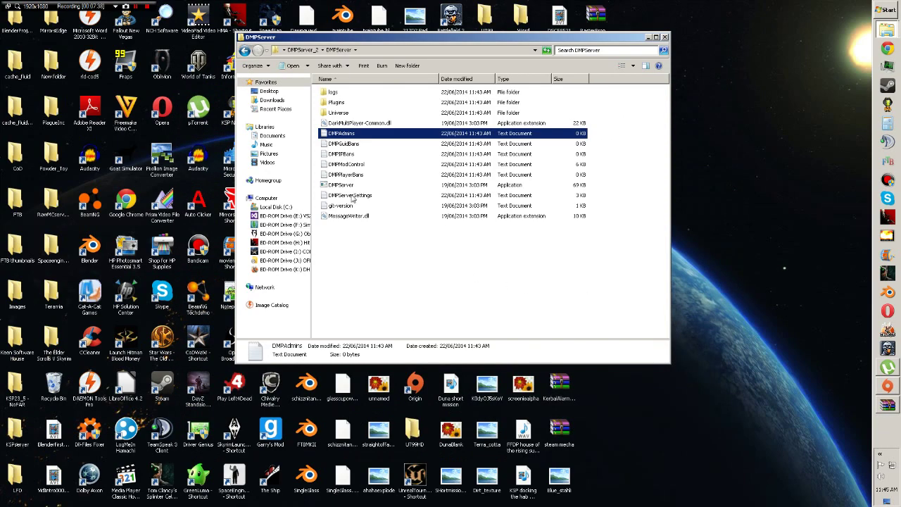
# - Look at the DMPGuidBans file and try adding 192.177.34.123 to the DMPIPBans file, closing it without saving
pyautogui.doubleClick(344, 143)
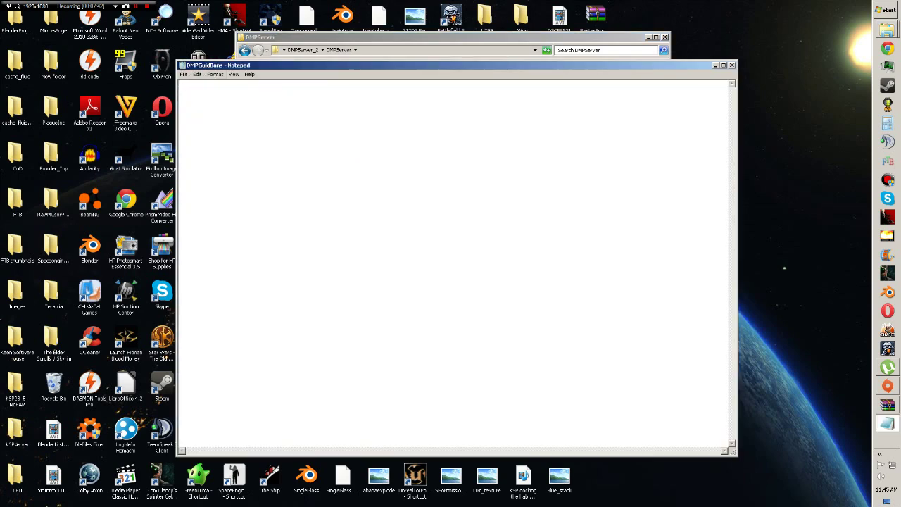
pyautogui.click(731, 65)
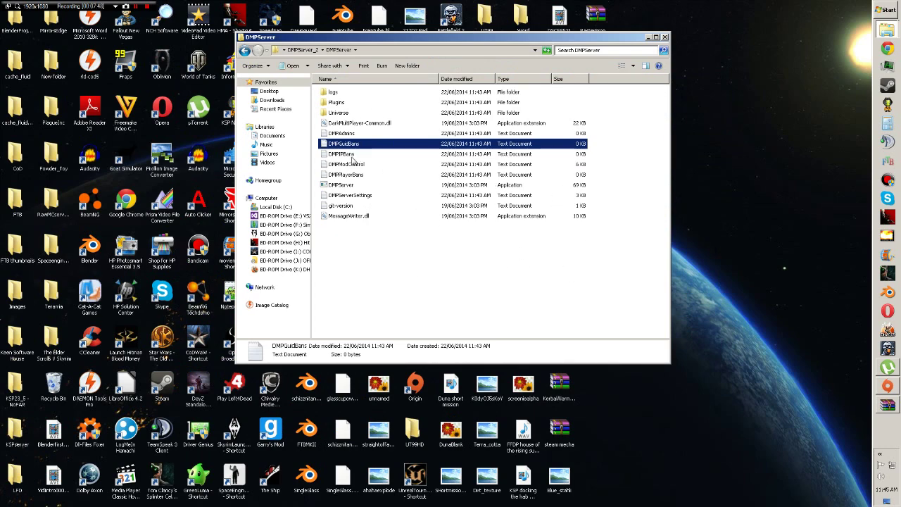
pyautogui.doubleClick(355, 154)
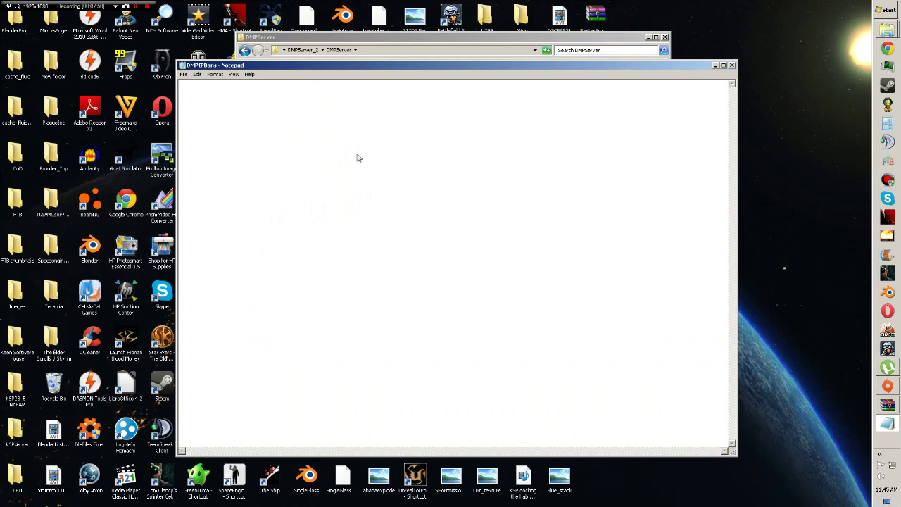
pyautogui.write('192.177.34.123')
pyautogui.click(732, 65)
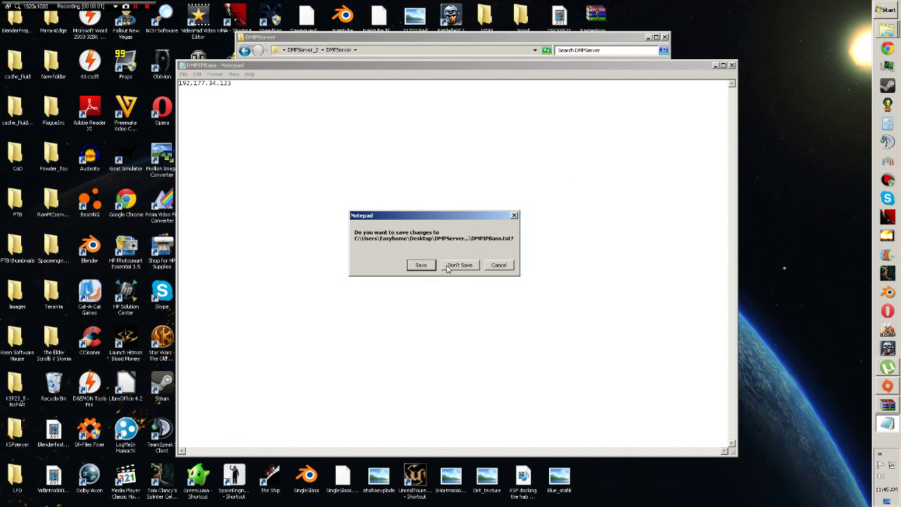
pyautogui.click(459, 265)
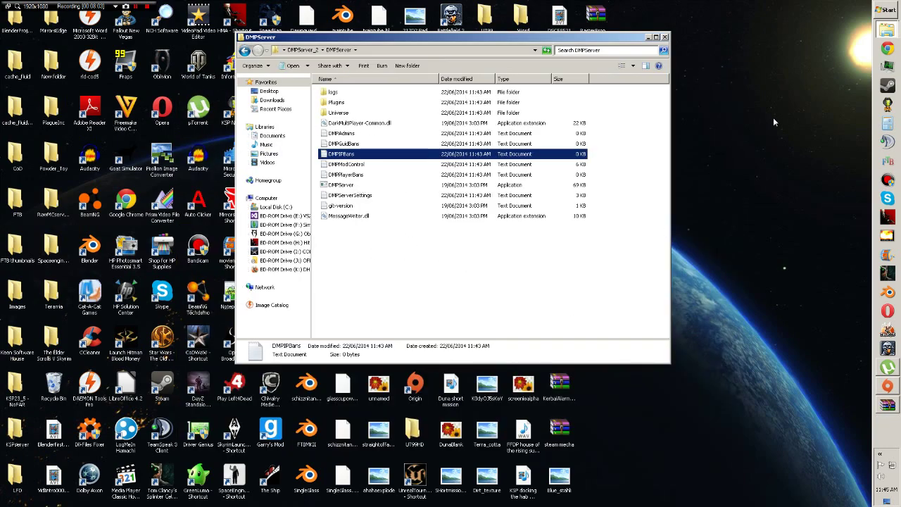
pyautogui.click(470, 307)
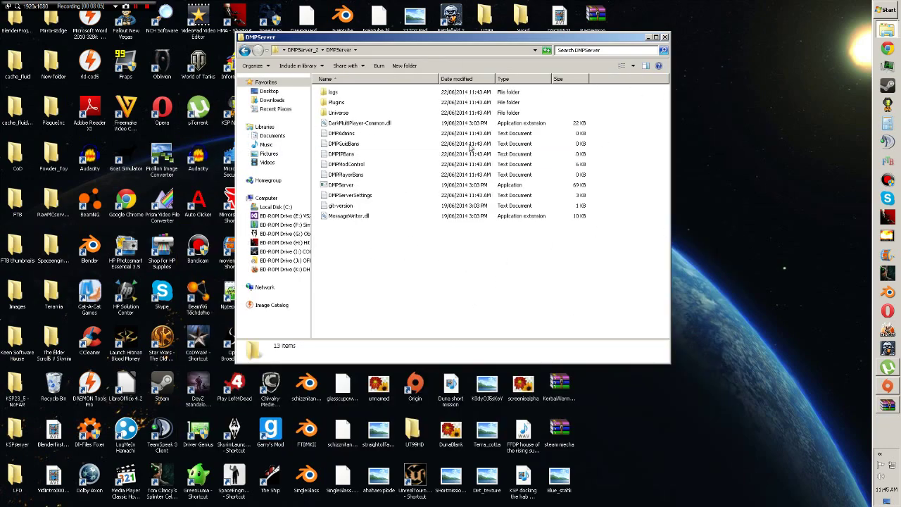
# - Open the DMPModControl file, read through its required-files, resource and parts list sections, and close it
pyautogui.doubleClick(347, 164)
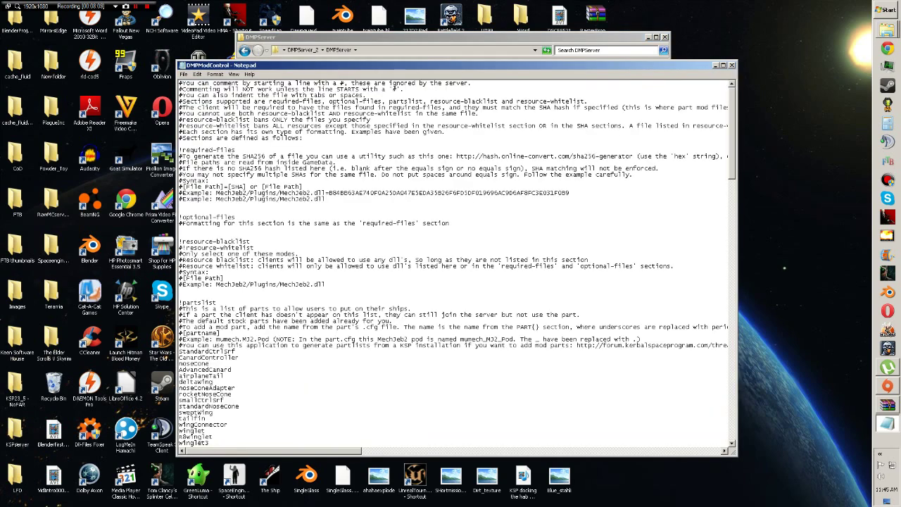
pyautogui.scroll(-10, 458, 263)
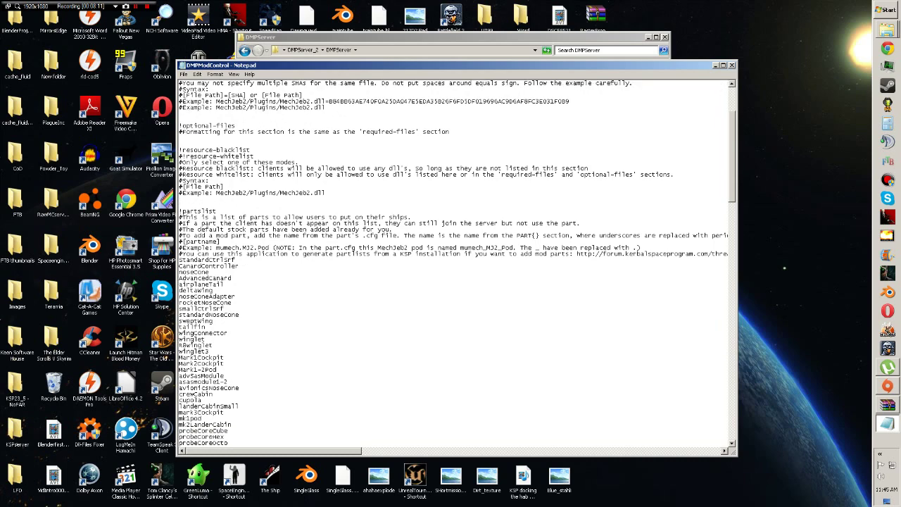
pyautogui.scroll(-20, 458, 263)
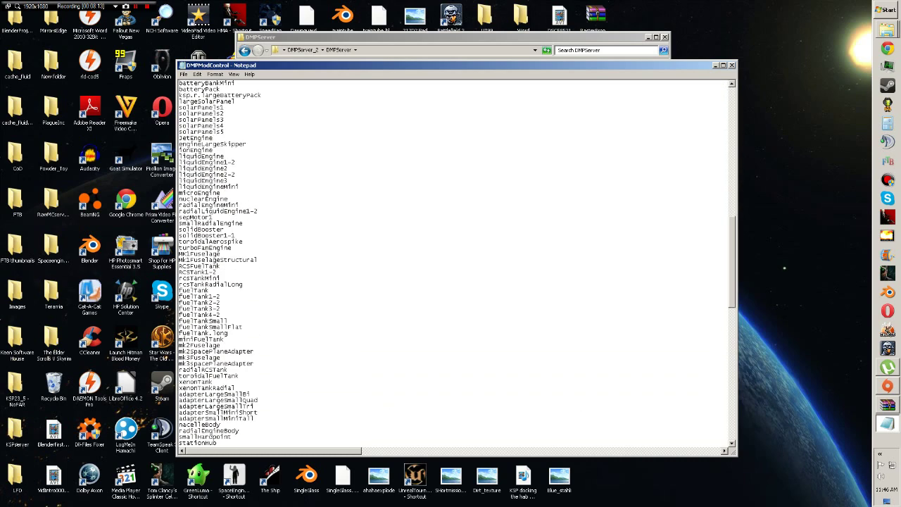
pyautogui.scroll(-11, 457, 263)
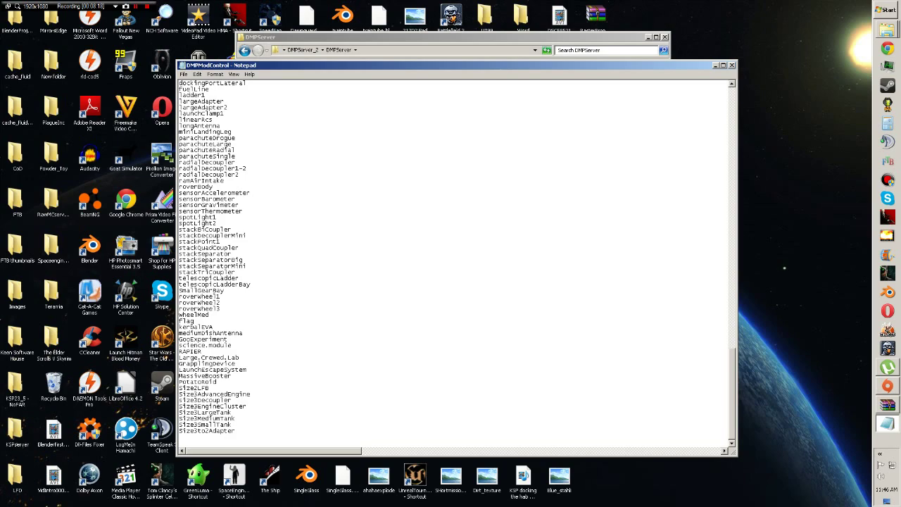
pyautogui.scroll(20, 458, 263)
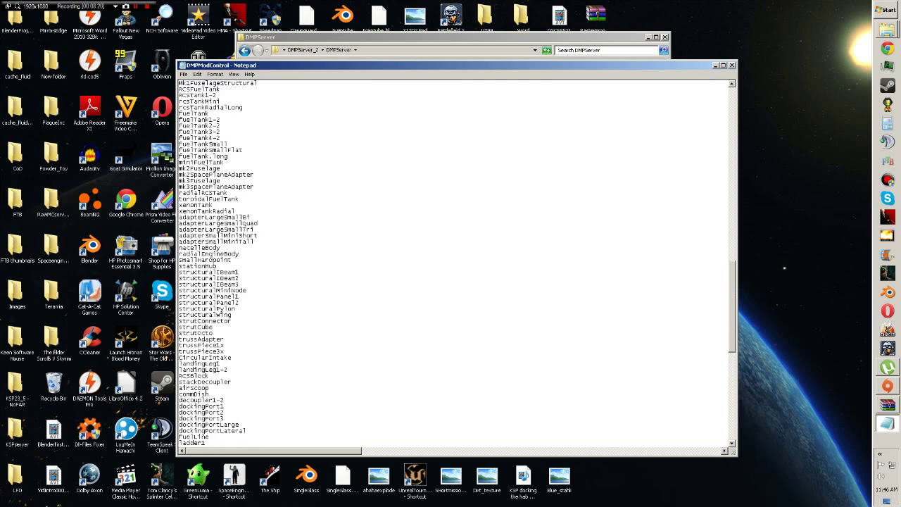
pyautogui.scroll(6, 457, 263)
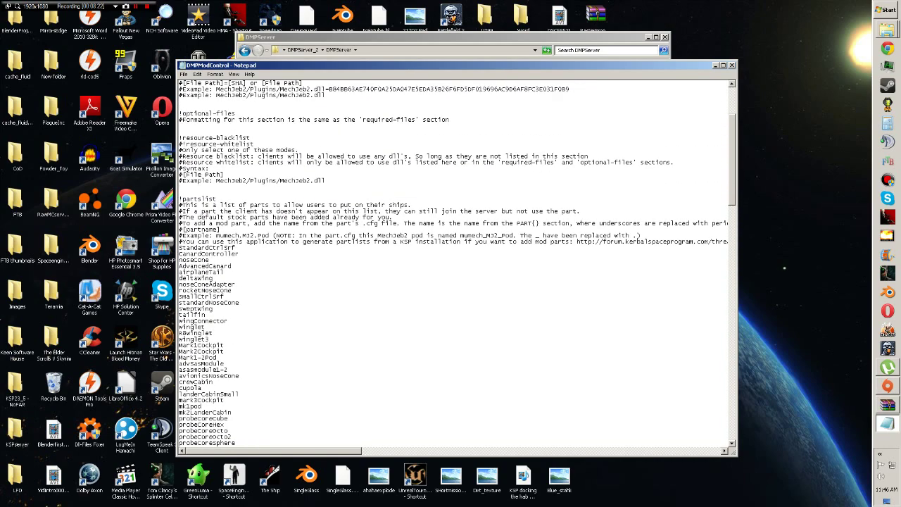
pyautogui.scroll(-9, 457, 263)
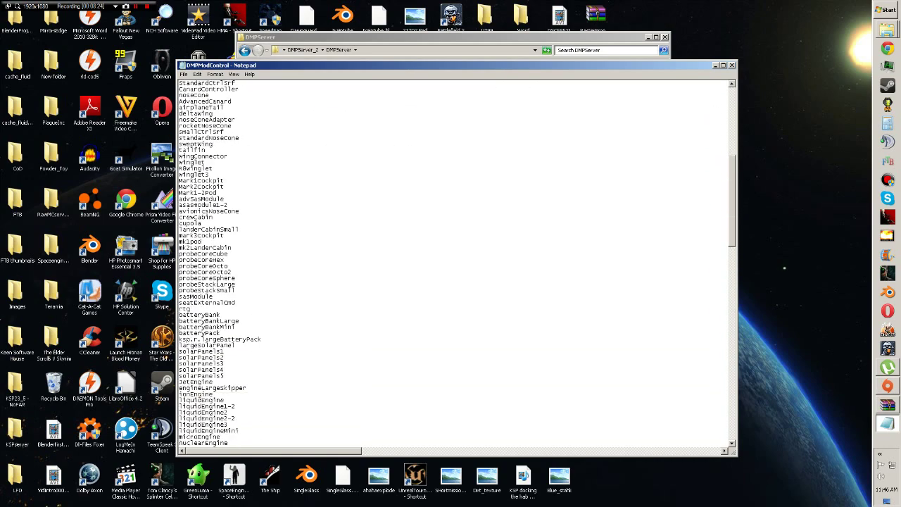
pyautogui.scroll(-20, 457, 263)
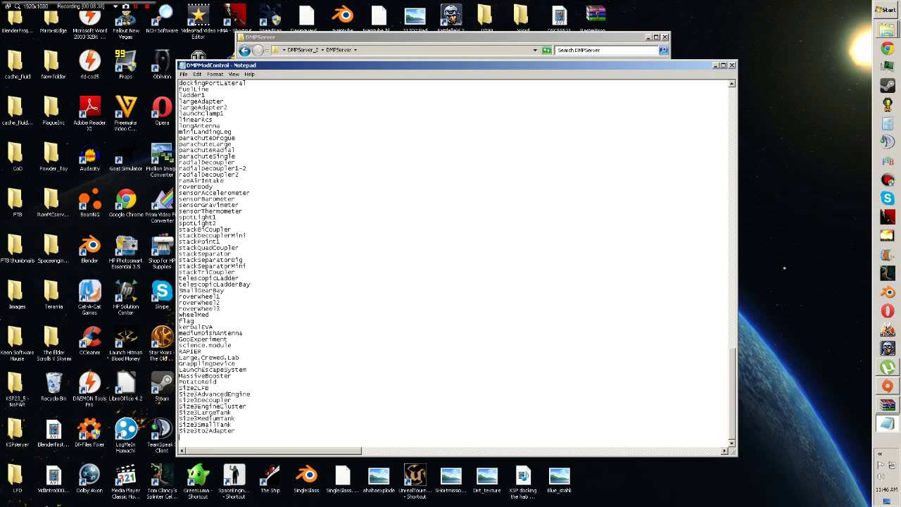
pyautogui.scroll(20, 455, 264)
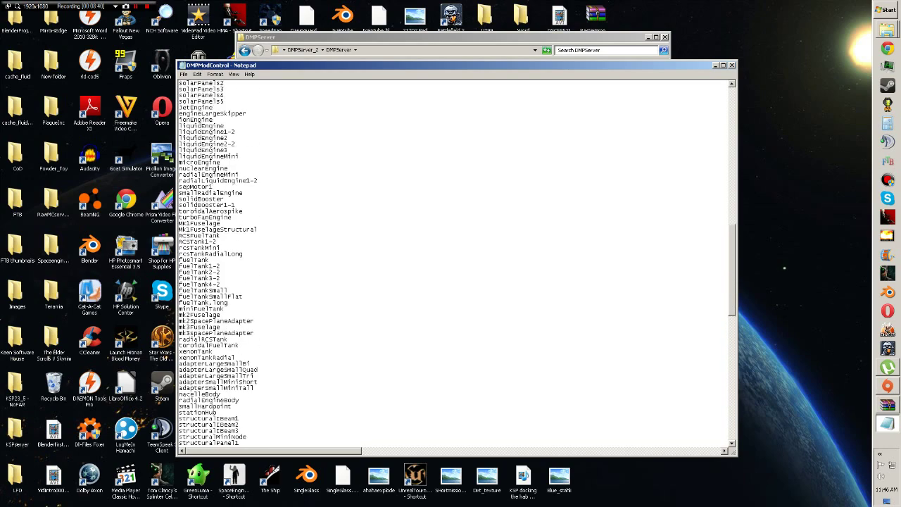
pyautogui.scroll(4, 455, 264)
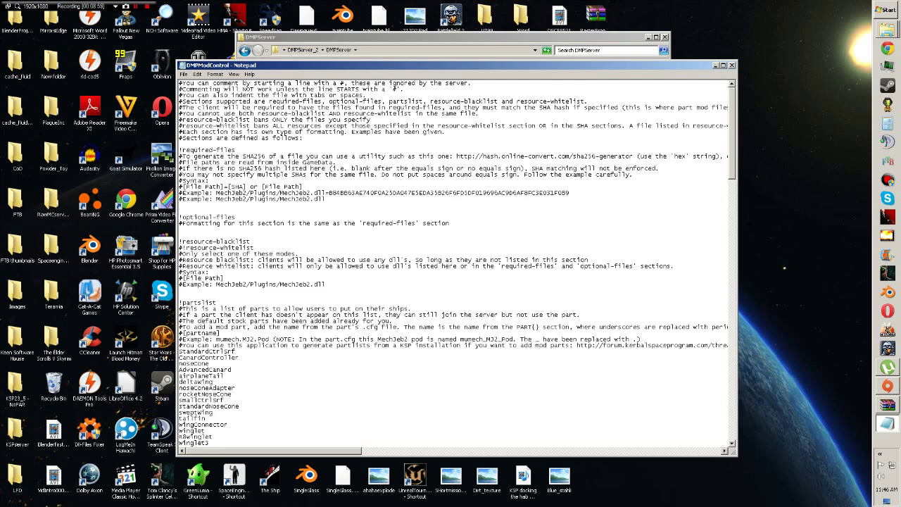
pyautogui.click(731, 64)
pyautogui.click(400, 286)
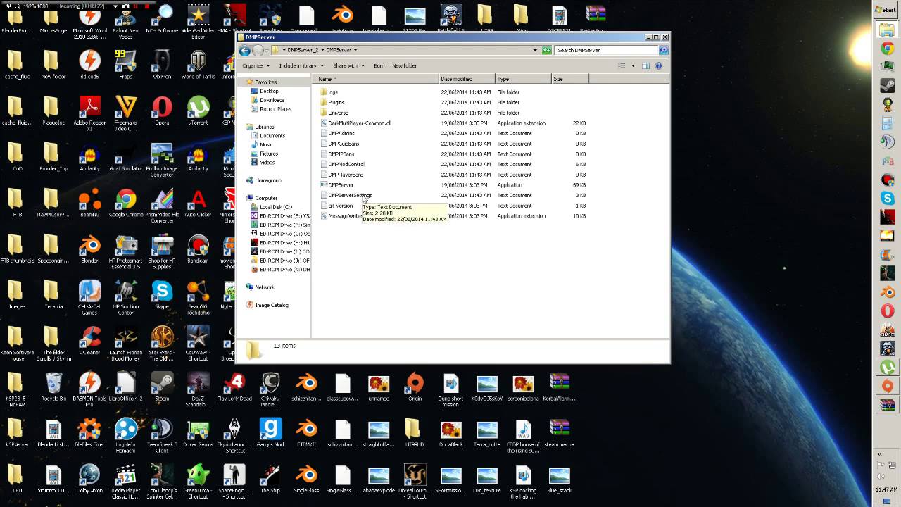
# - Open the DMPServerSettings file and set modcontrol to 0, keeping a blank line before the next setting
pyautogui.doubleClick(350, 195)
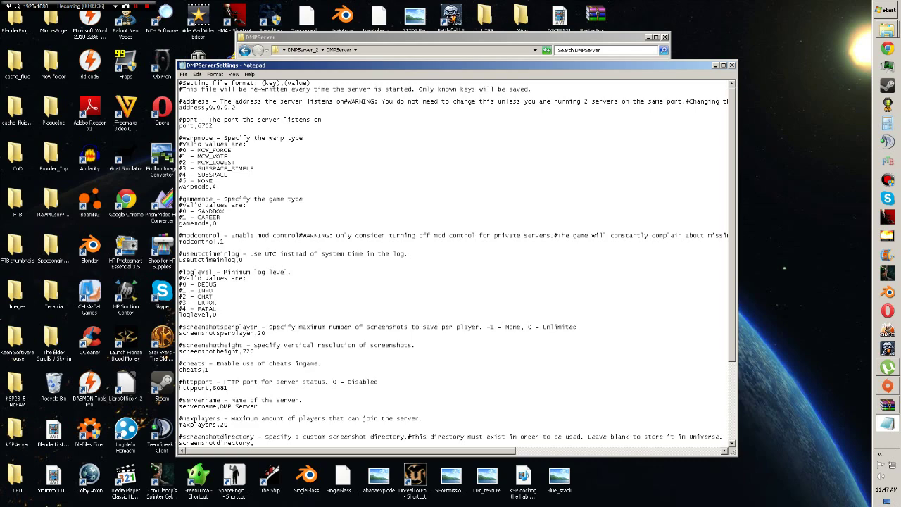
pyautogui.scroll(-1, 457, 262)
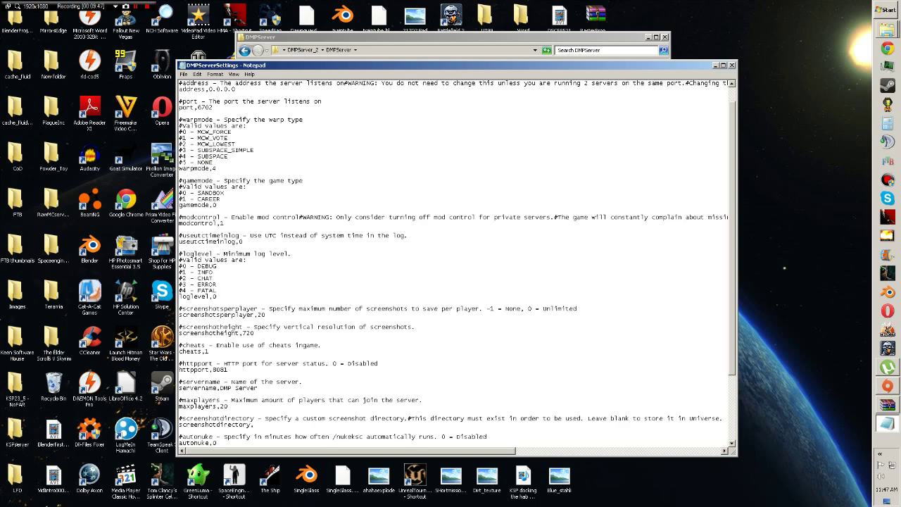
pyautogui.scroll(-2, 458, 263)
pyautogui.scroll(-1, 457, 263)
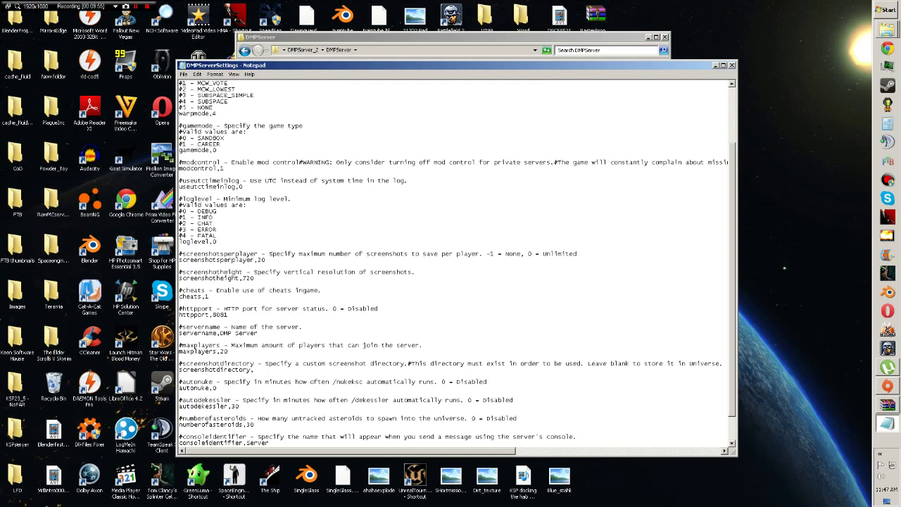
pyautogui.scroll(2, 458, 263)
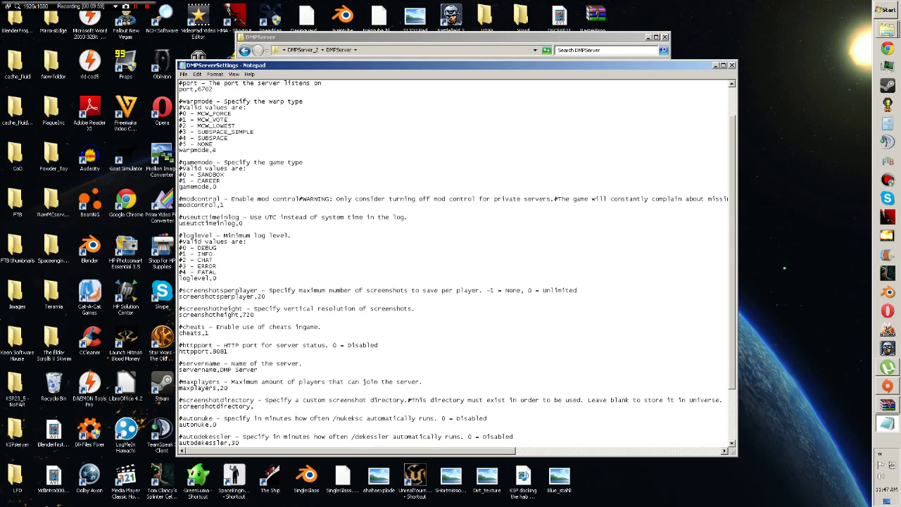
pyautogui.moveTo(333, 452); pyautogui.dragTo(409, 443)
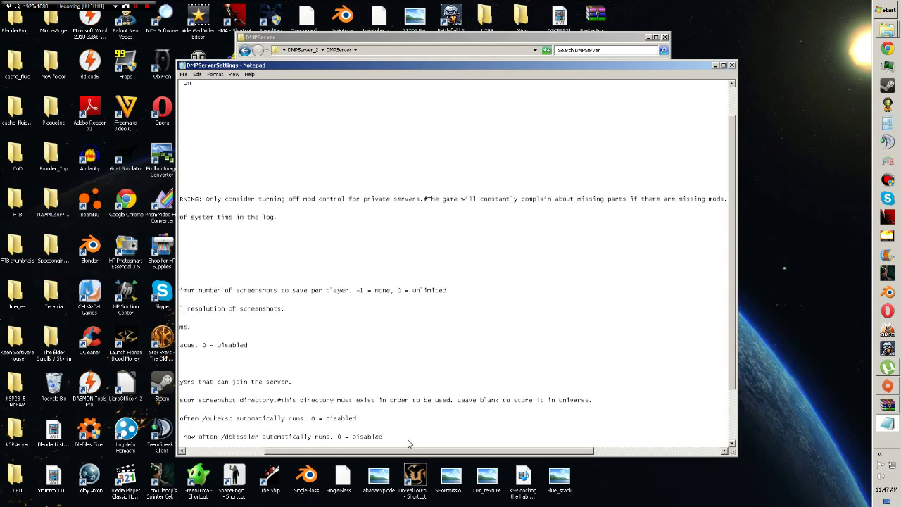
pyautogui.press('Home')
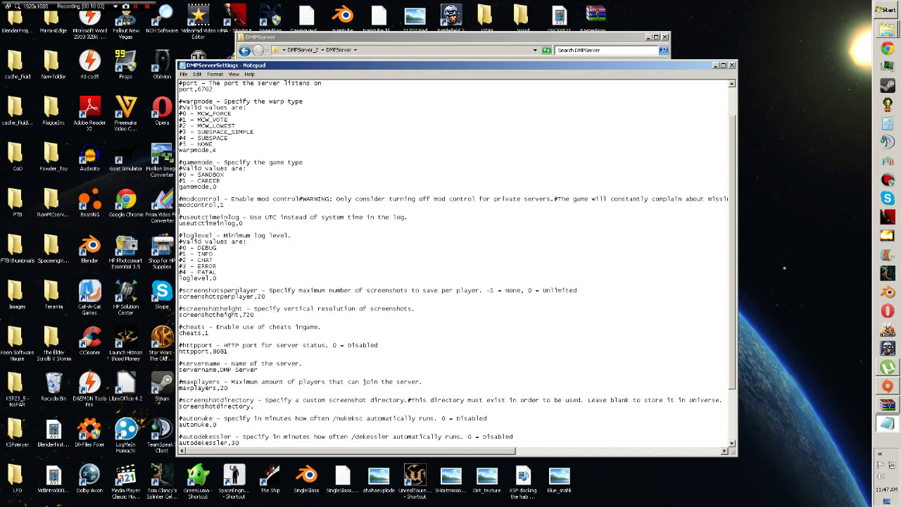
pyautogui.hotkey('shift', 'End')
pyautogui.write('0')
pyautogui.press('Delete')
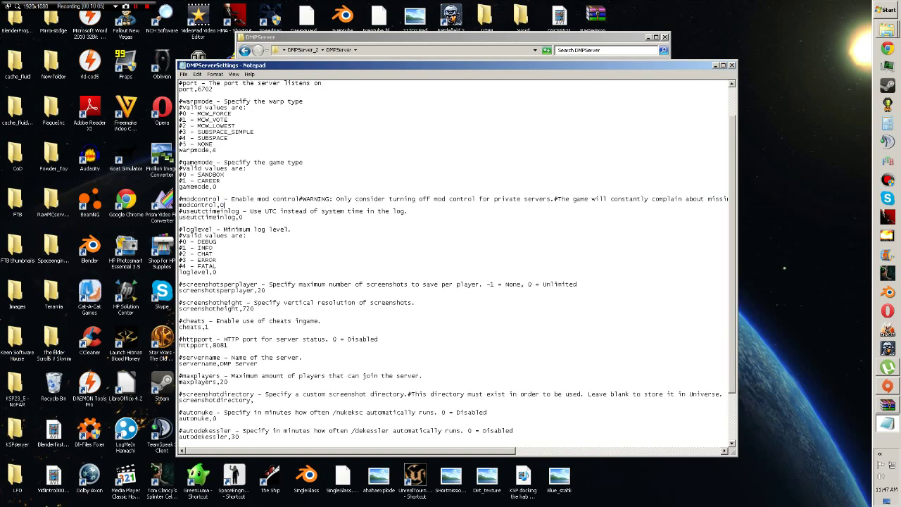
pyautogui.press('Return')
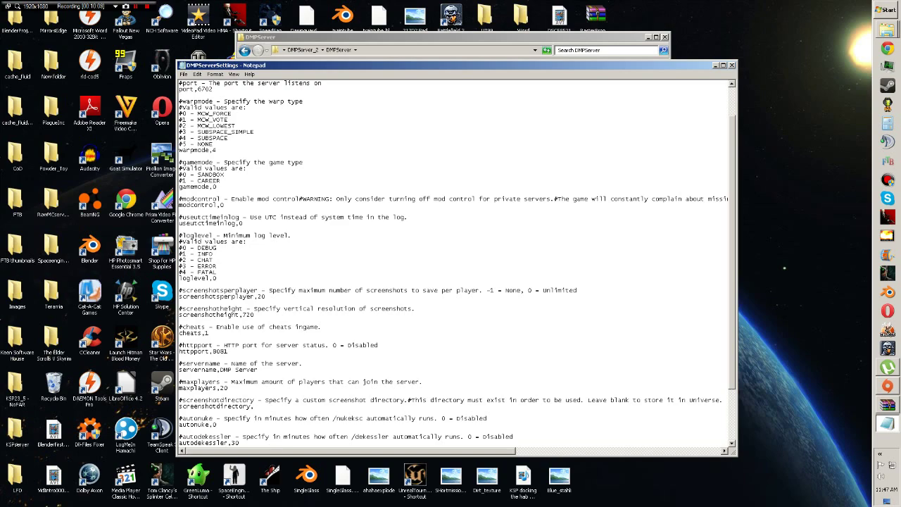
# - Set maxplayers to 10 and autonuke to 60 in the server settings
pyautogui.moveTo(357, 451); pyautogui.dragTo(276, 433)
pyautogui.scroll(-4, 458, 264)
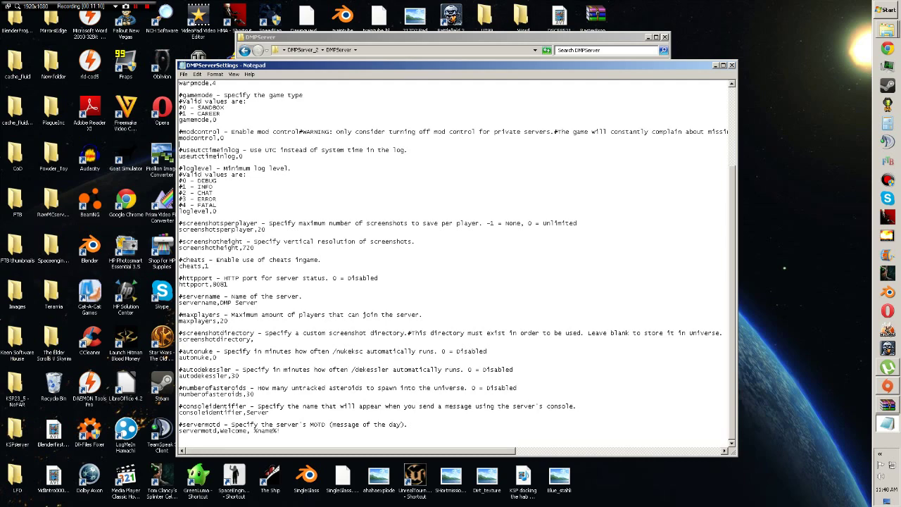
pyautogui.moveTo(227, 321); pyautogui.dragTo(220, 321)
pyautogui.write('10')
pyautogui.doubleClick(215, 358)
pyautogui.write('60')
pyautogui.write('00000000')
pyautogui.press('BackSpace')
pyautogui.press('BackSpace')
pyautogui.press('BackSpace')
pyautogui.press('BackSpace')
pyautogui.press('BackSpace')
pyautogui.press('BackSpace')
pyautogui.press('BackSpace')
# - Highlight the %name% placeholder in the servermotd welcome message without changing it
pyautogui.moveTo(885, 30)
pyautogui.hotkey('shift', 'Left')
pyautogui.hotkey('shift', 'Left')
pyautogui.hotkey('shift', 'Left')
pyautogui.hotkey('shift', 'Left')
pyautogui.hotkey('shift', 'Left')
pyautogui.hotkey('shift', 'Left')
pyautogui.hotkey('shift', 'Left')
pyautogui.click(251, 431)
pyautogui.moveTo(254, 430); pyautogui.dragTo(276, 431)
pyautogui.click(277, 431)
# - Check the edited server settings once more, then close the DMPServerSettings file and save the changes
pyautogui.scroll(6, 268, 419)
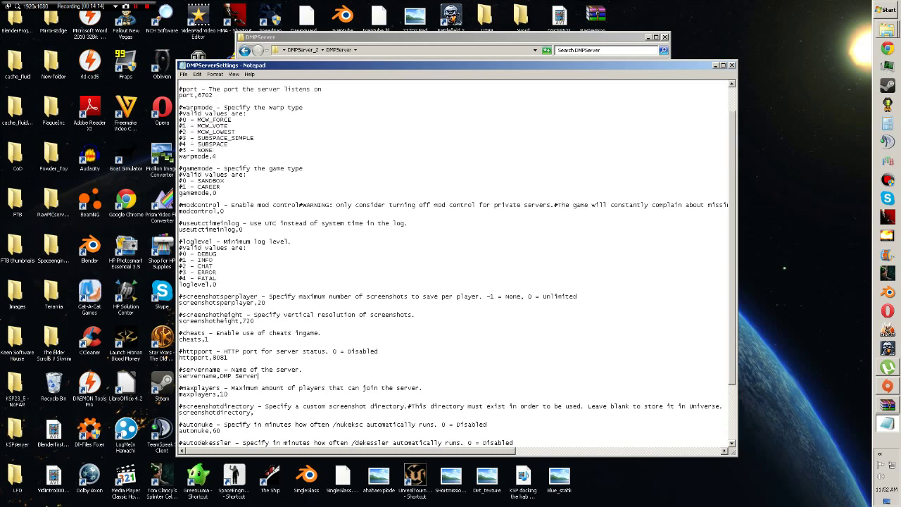
pyautogui.click(258, 406)
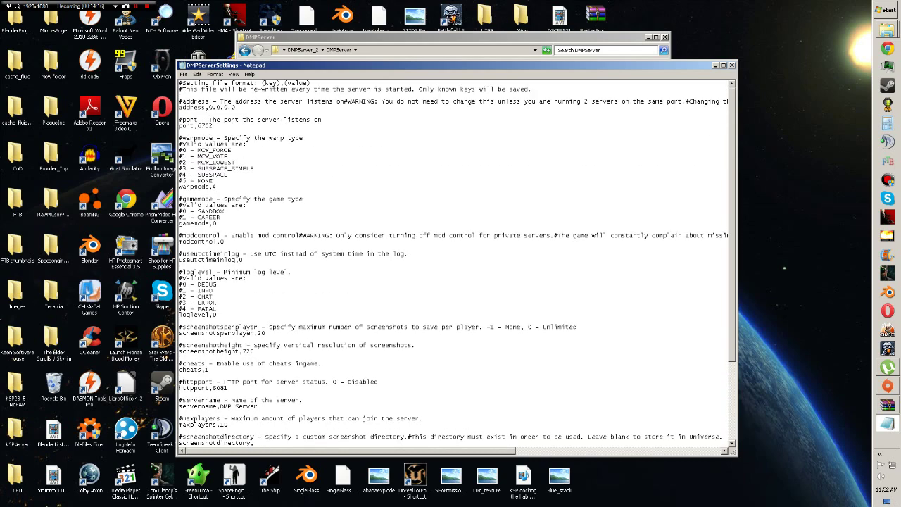
pyautogui.scroll(-6, 258, 406)
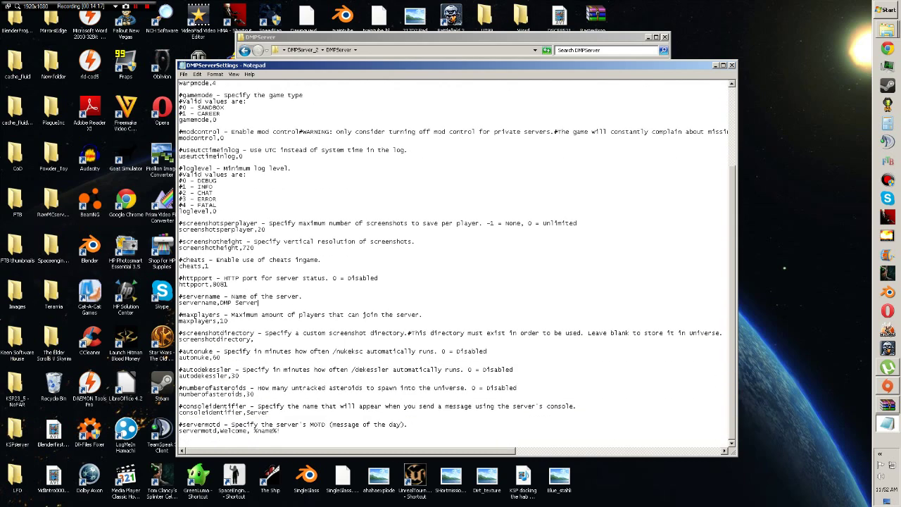
pyautogui.click(732, 65)
pyautogui.click(420, 267)
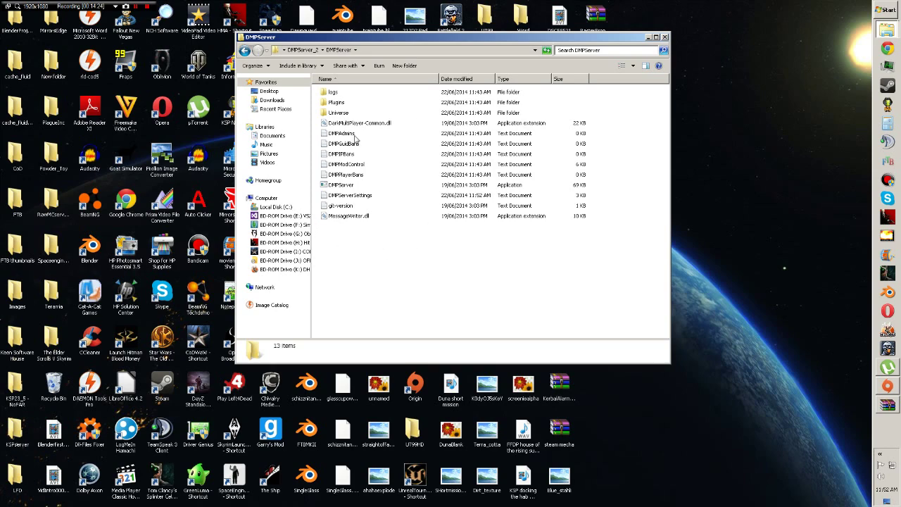
# - Launch the DMPServer application, look at the startup log, and minimize the console
pyautogui.rightClick(342, 187)
pyautogui.click(370, 200)
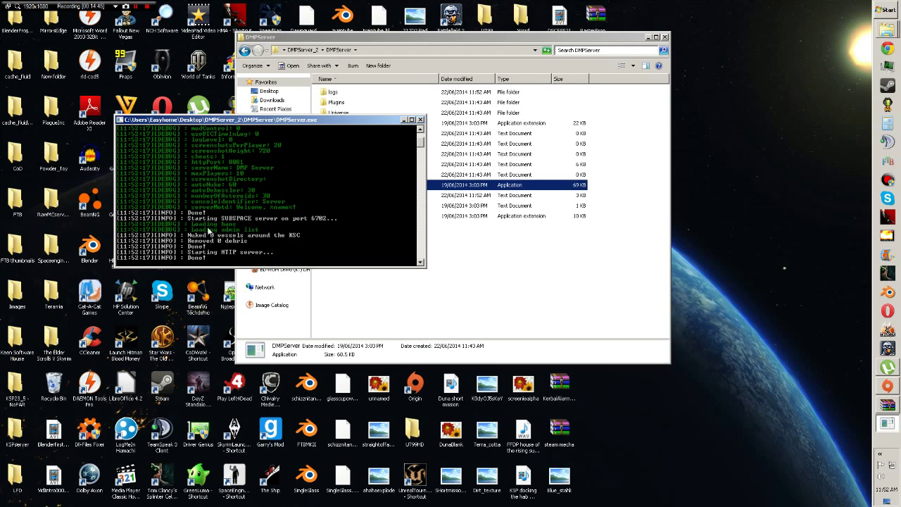
pyautogui.moveTo(422, 145); pyautogui.dragTo(423, 138)
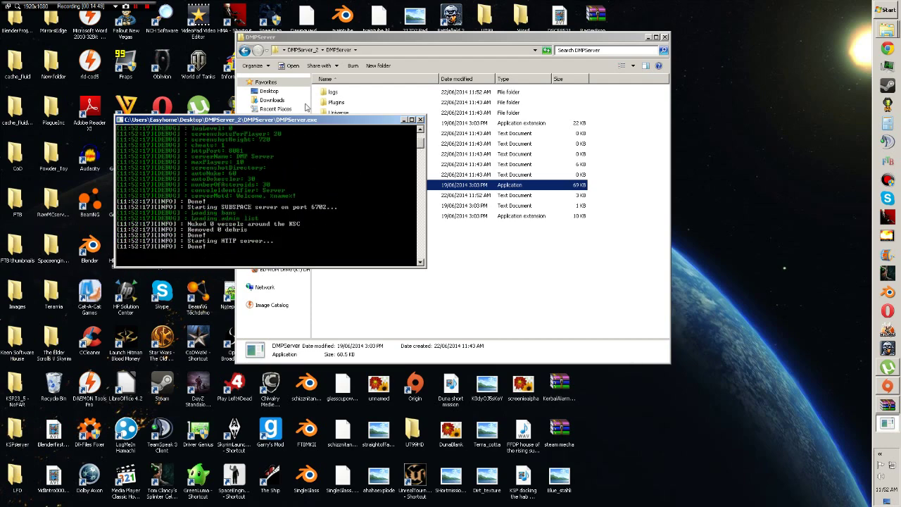
pyautogui.click(405, 121)
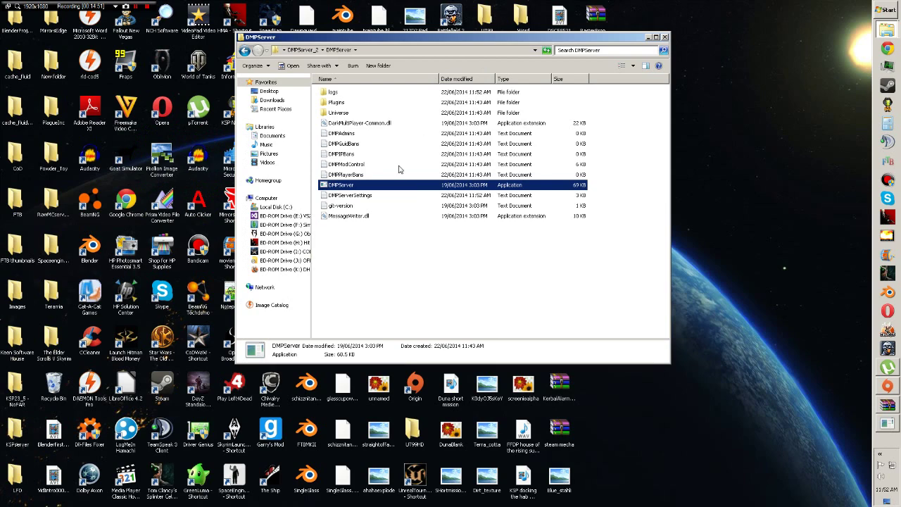
pyautogui.click(515, 246)
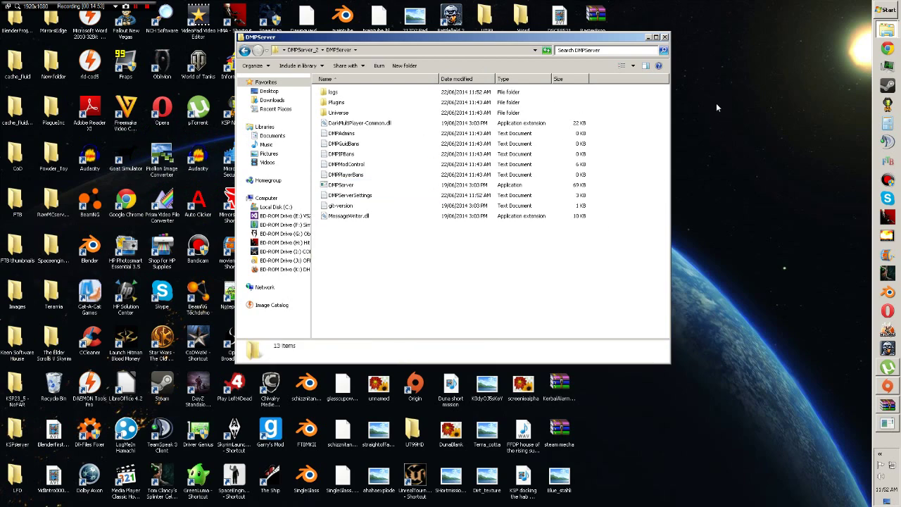
# - Restore the server console, review the loaded settings, and stop the server with the /shutdown command
pyautogui.click(888, 426)
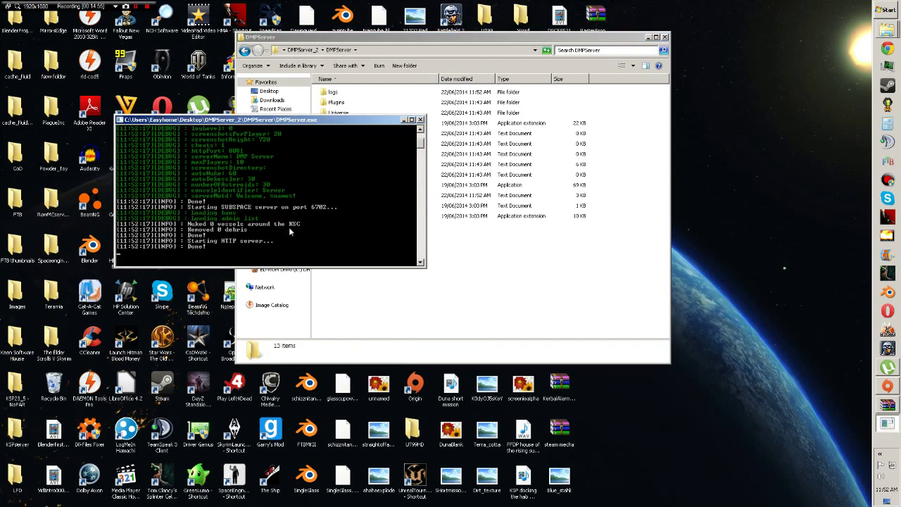
pyautogui.scroll(4, 424, 144)
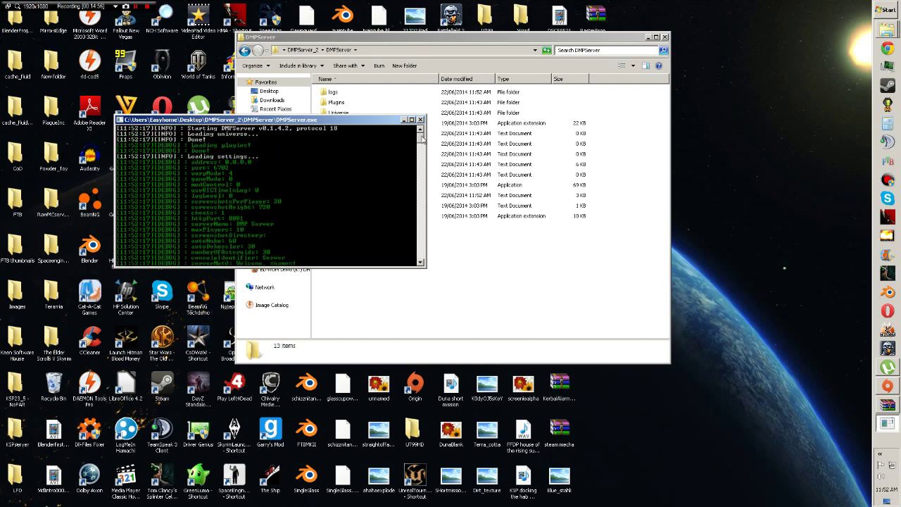
pyautogui.scroll(-3, 421, 144)
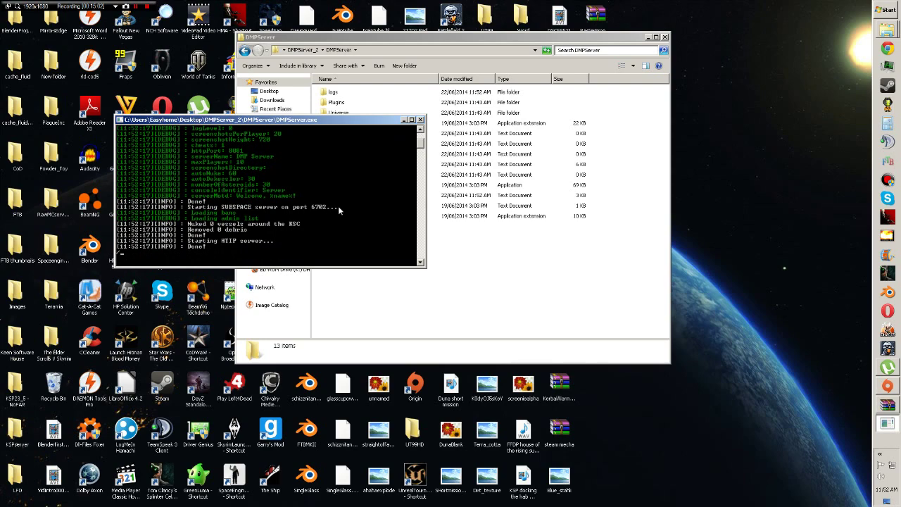
pyautogui.write('/shutdown')
pyautogui.press('Return')
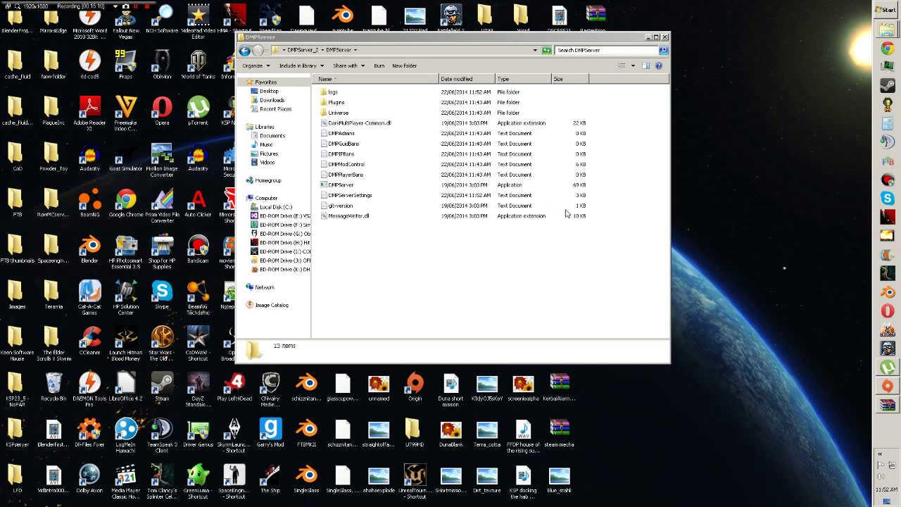
# - Close the DMPServer folder window and bring up the GameData folder of the KSP installation
pyautogui.click(427, 291)
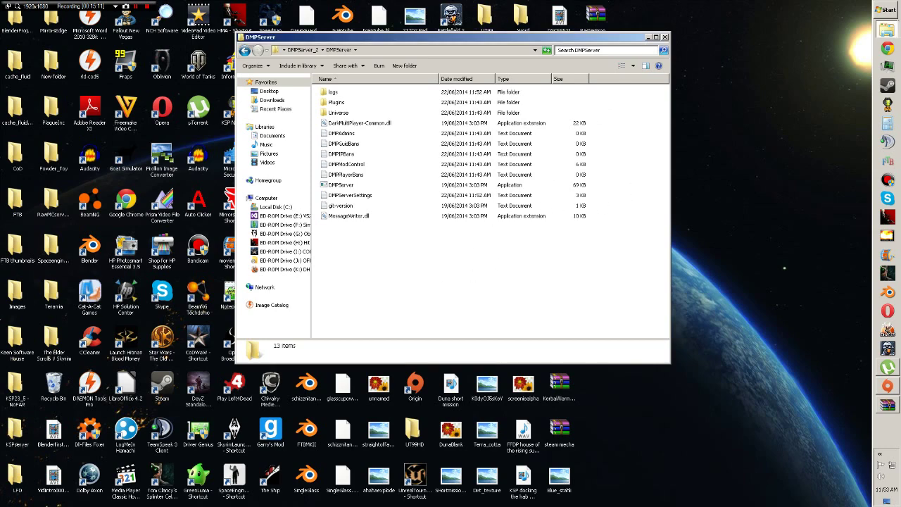
pyautogui.click(664, 38)
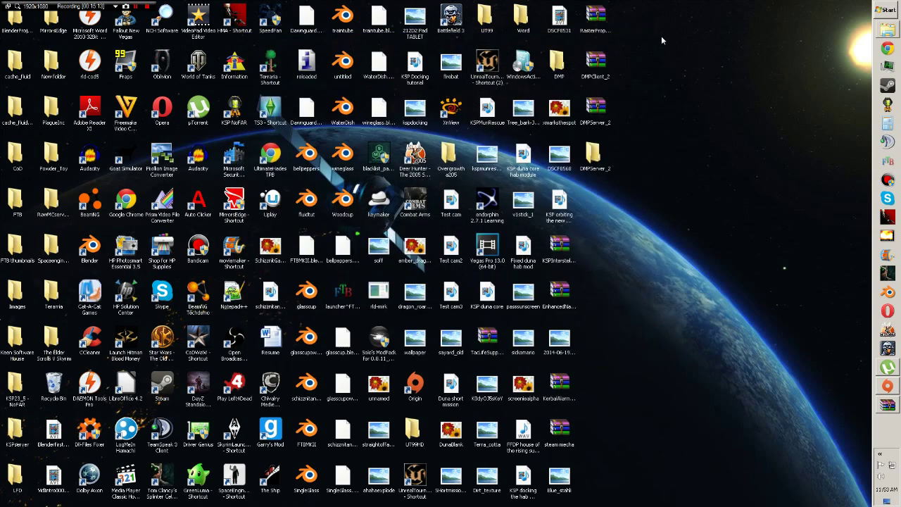
pyautogui.click(888, 32)
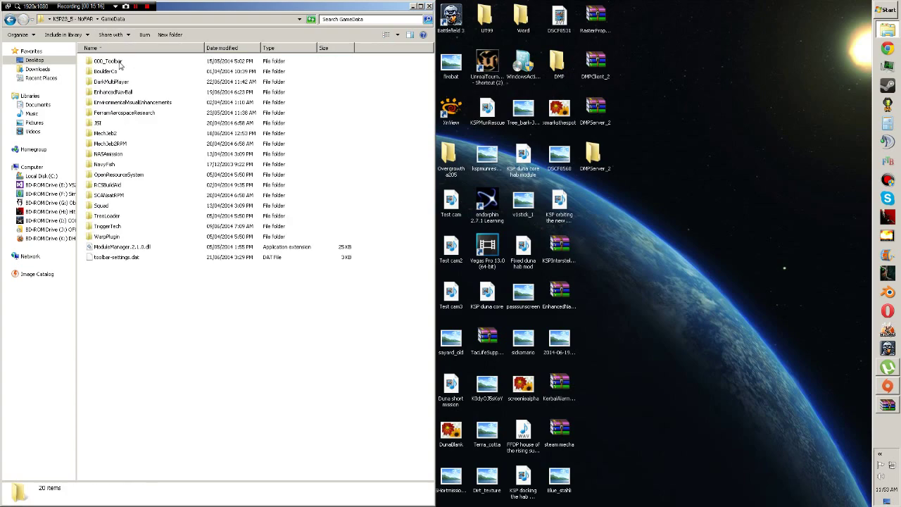
# - Open the DMPClient_2 archive, try to move its DMPClient folder towards GameData, and close the archive and GameData windows
pyautogui.click(597, 64)
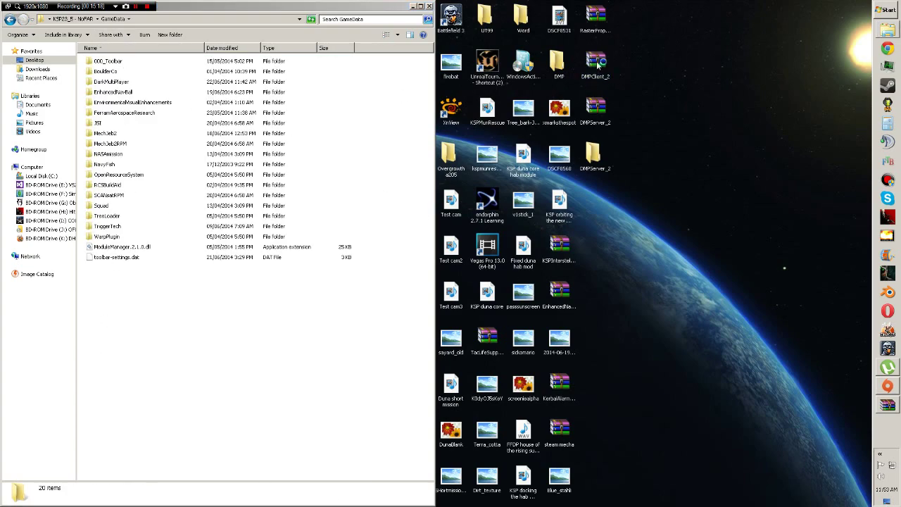
pyautogui.doubleClick(597, 65)
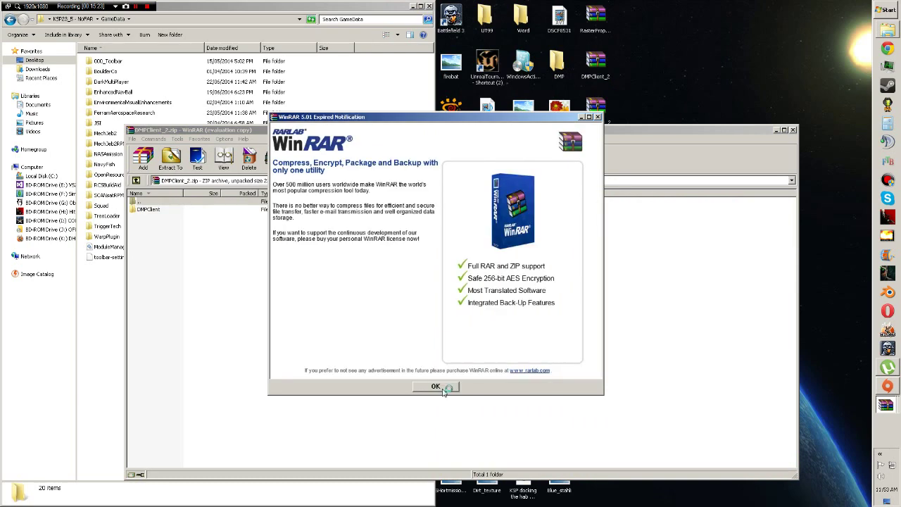
pyautogui.click(444, 392)
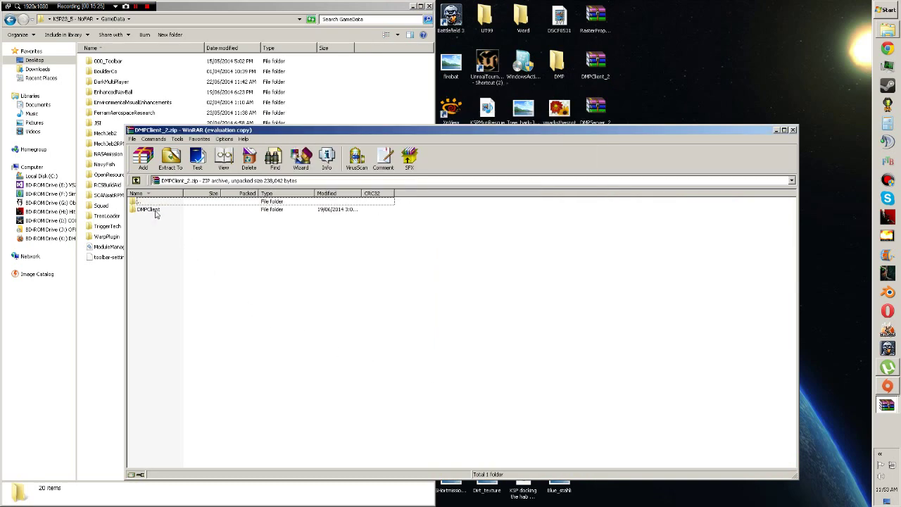
pyautogui.moveTo(157, 210); pyautogui.dragTo(131, 322)
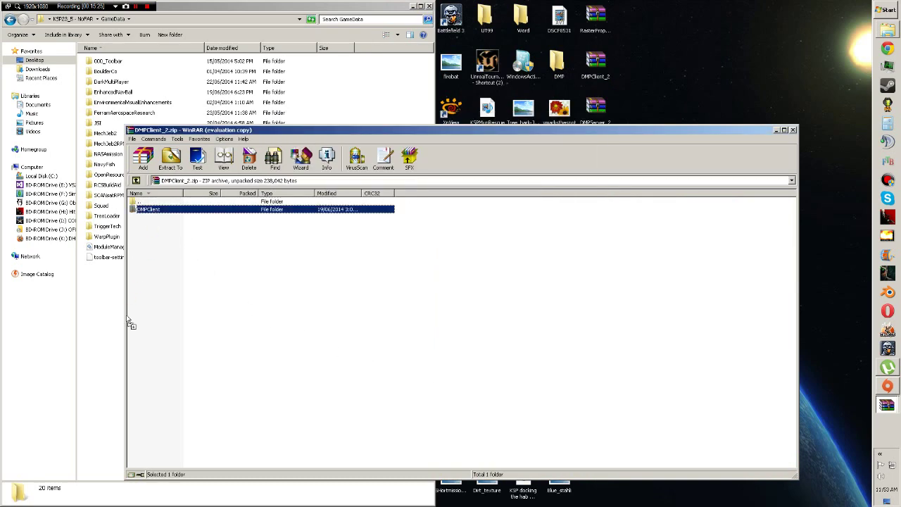
pyautogui.click(793, 130)
pyautogui.click(429, 6)
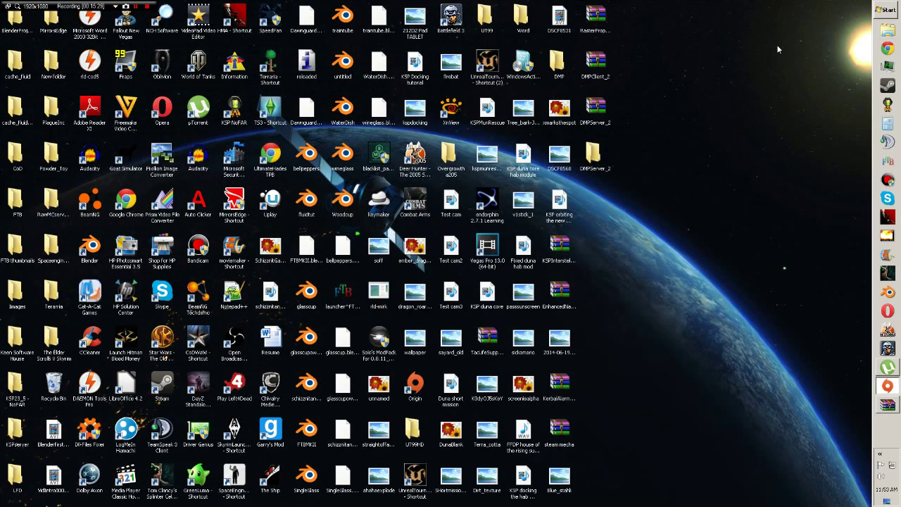
# - Launch the DMPServer application from the DMPServer folder inside DMPServer_2, keep its console minimized, and close the folder window
pyautogui.doubleClick(597, 161)
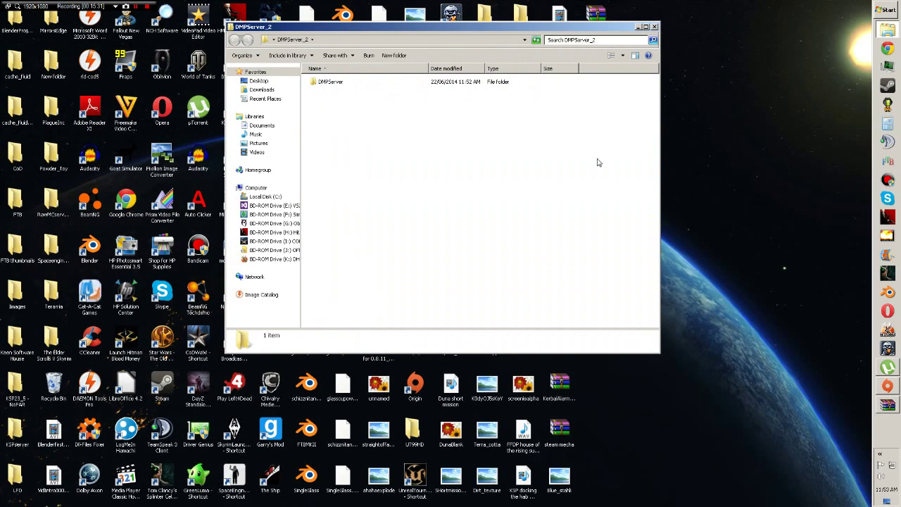
pyautogui.click(360, 86)
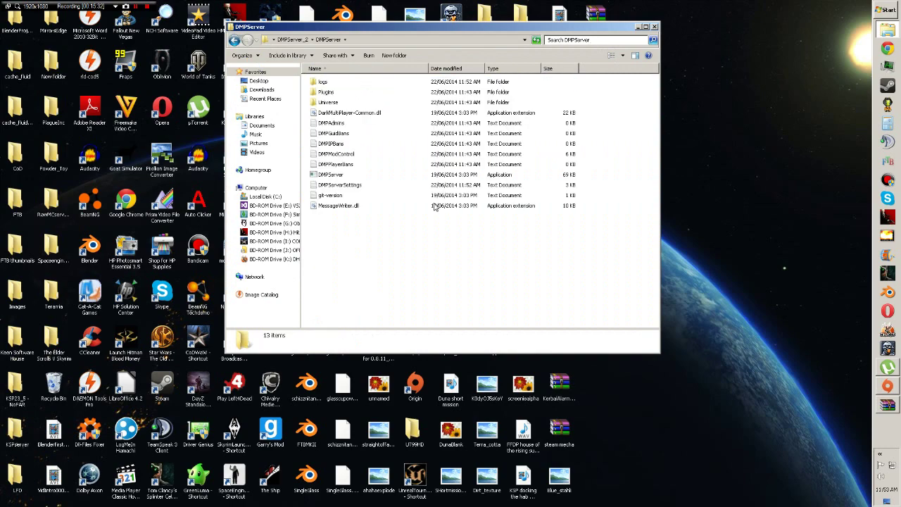
pyautogui.rightClick(323, 175)
pyautogui.click(612, 264)
pyautogui.click(331, 178)
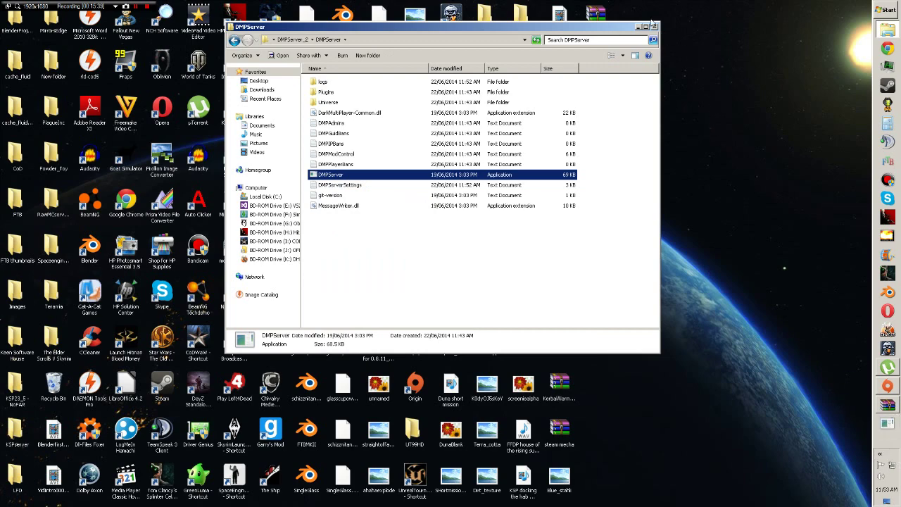
pyautogui.click(654, 27)
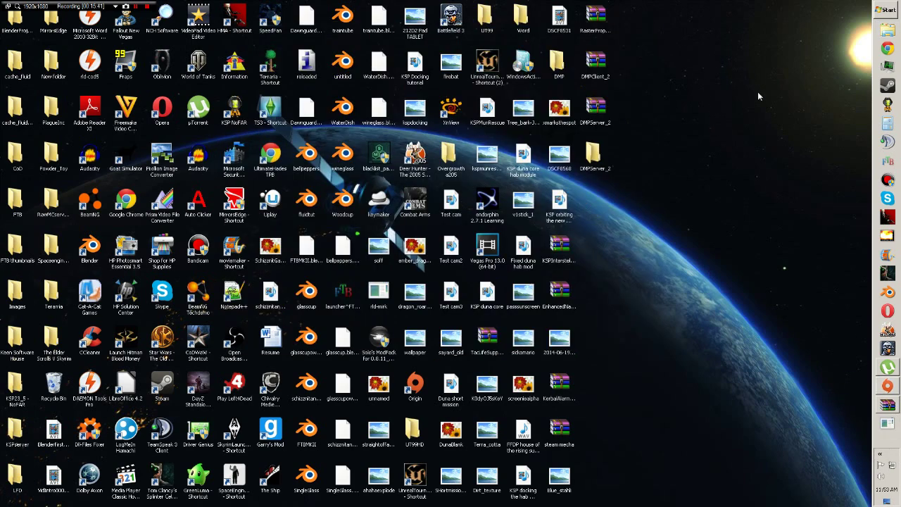